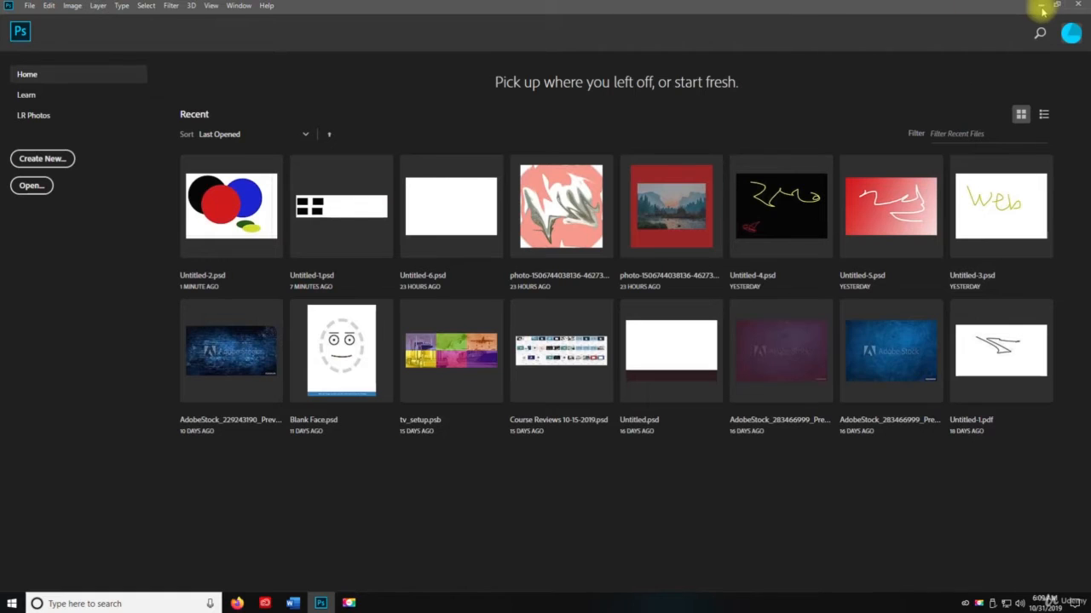
Go to the desktop and rename the Untitled-1 Photoshop file to "Move Tool"
{"action": "left_click", "coordinate": [1041, 9]}
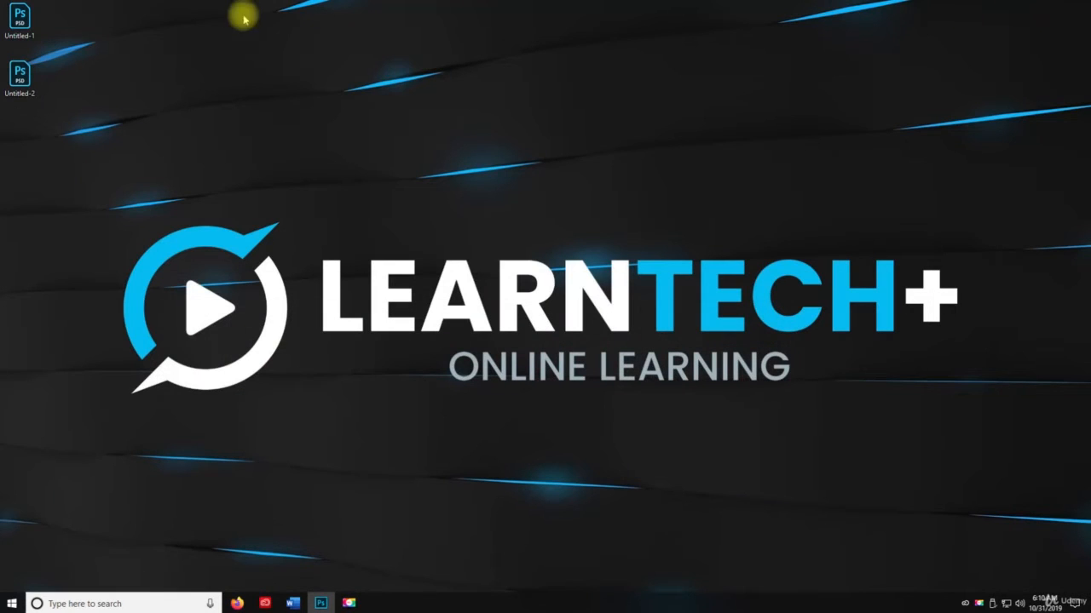
{"action": "right_click", "coordinate": [25, 34]}
{"action": "left_click", "coordinate": [93, 264]}
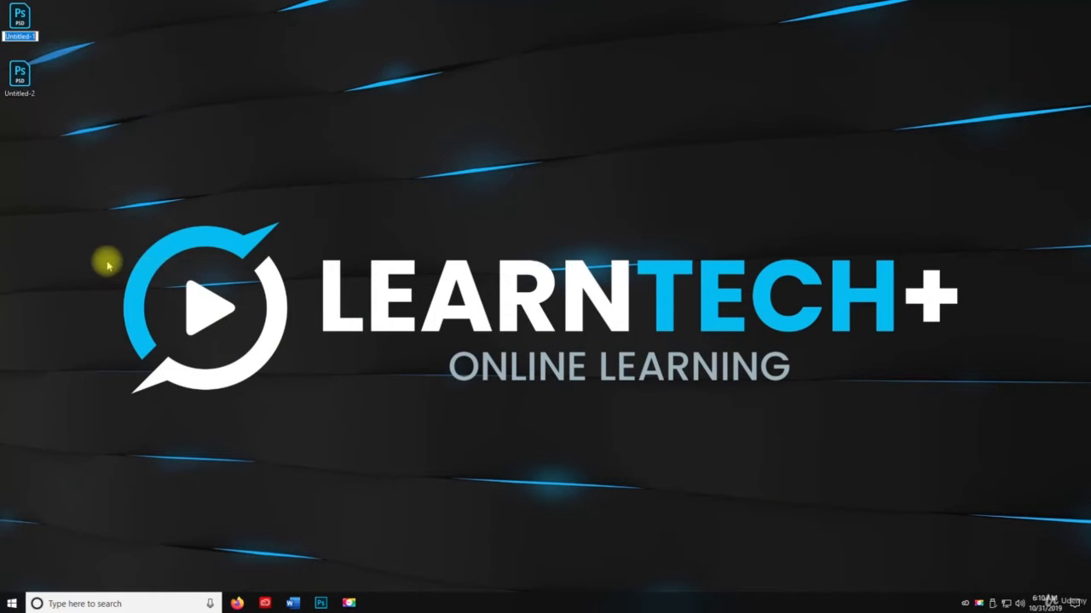
{"action": "type", "text": "Move Tool"}
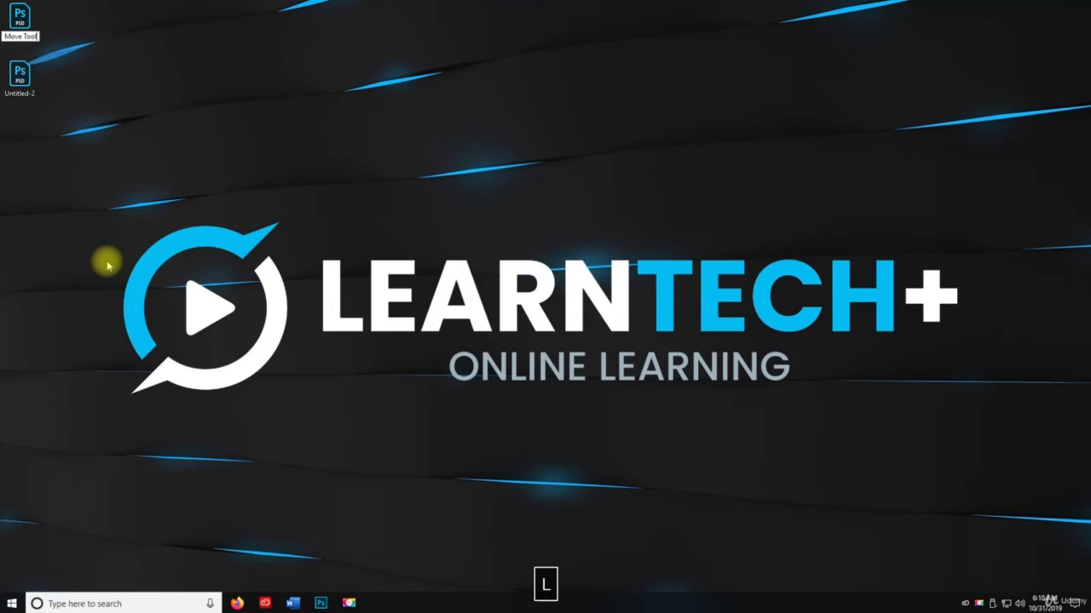
{"action": "key", "text": "Return"}
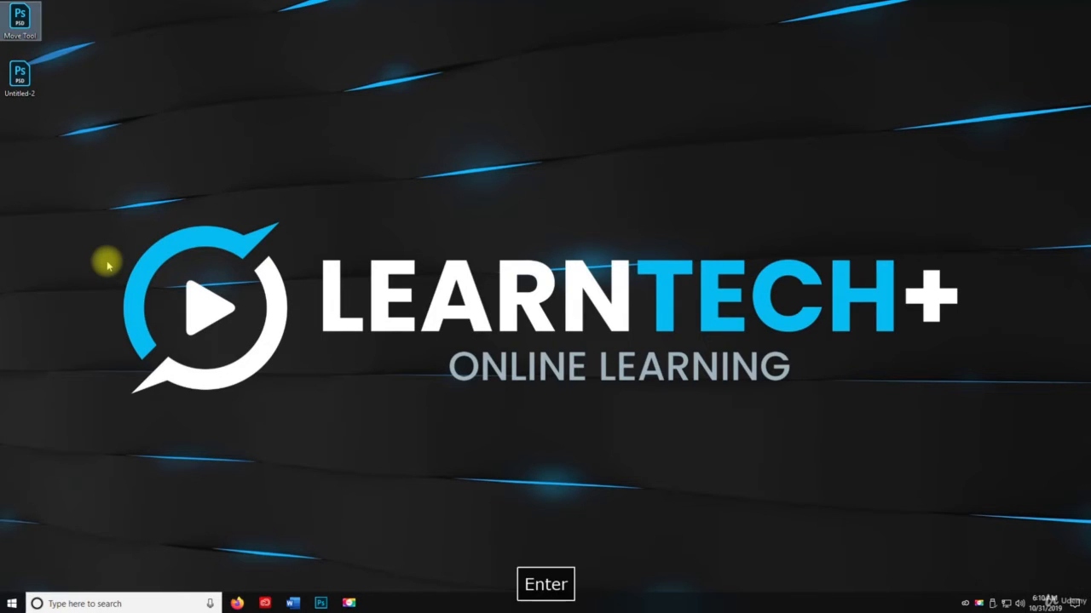
Rename the Untitled-2 file on the desktop to "02. Rectangular Marquee Tool"
{"action": "left_click", "coordinate": [20, 81]}
{"action": "key", "text": "F2"}
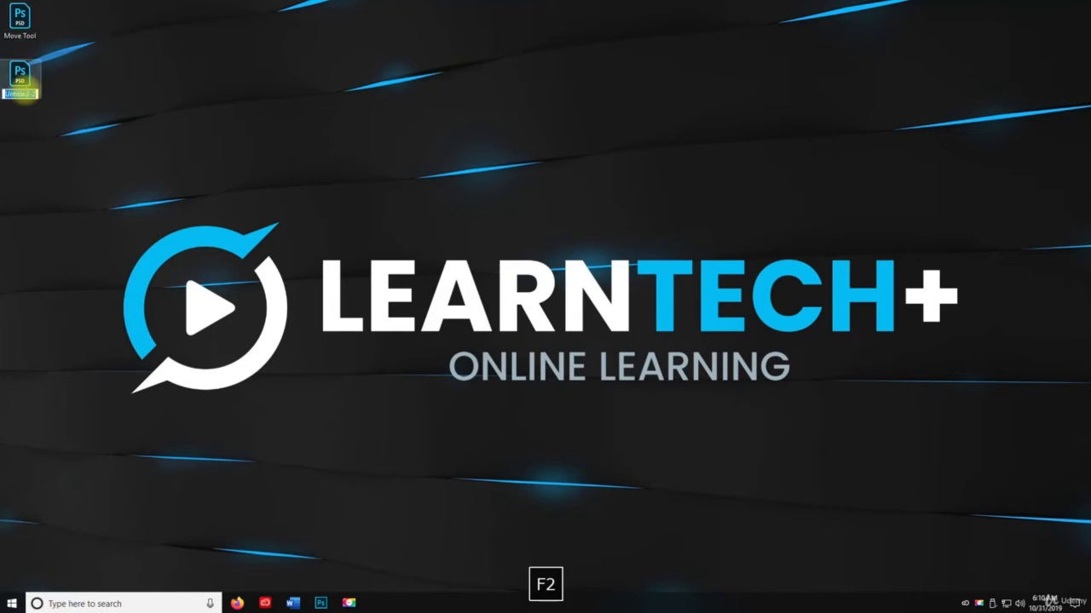
{"action": "key", "text": "Caps_Lock"}
{"action": "type", "text": "Rec"}
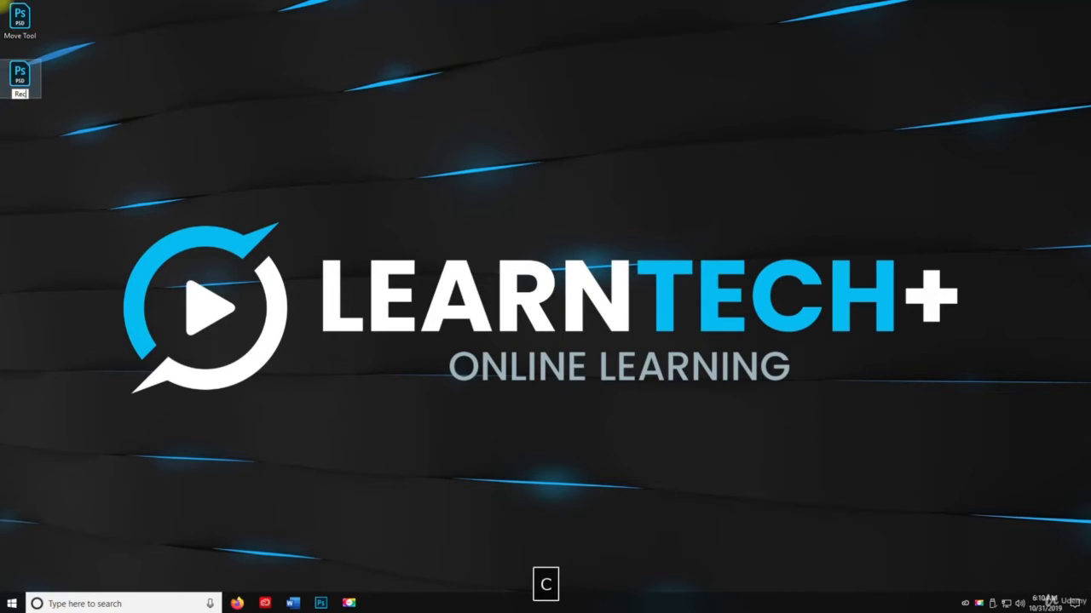
{"action": "type", "text": "tangl"}
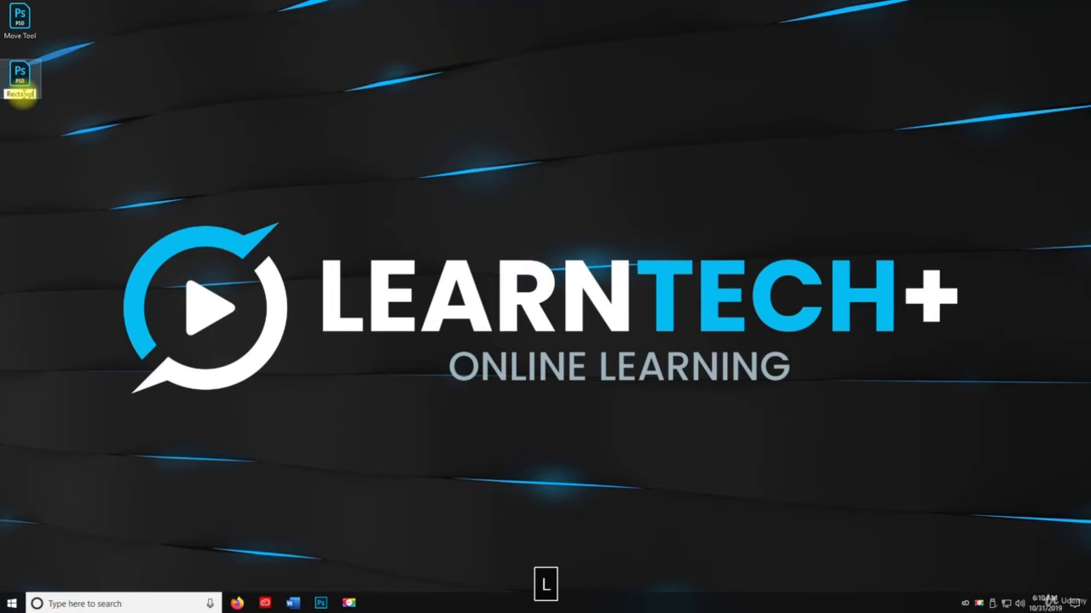
{"action": "type", "text": "ular"}
{"action": "key", "text": "Caps_Lock"}
{"action": "type", "text": "M"}
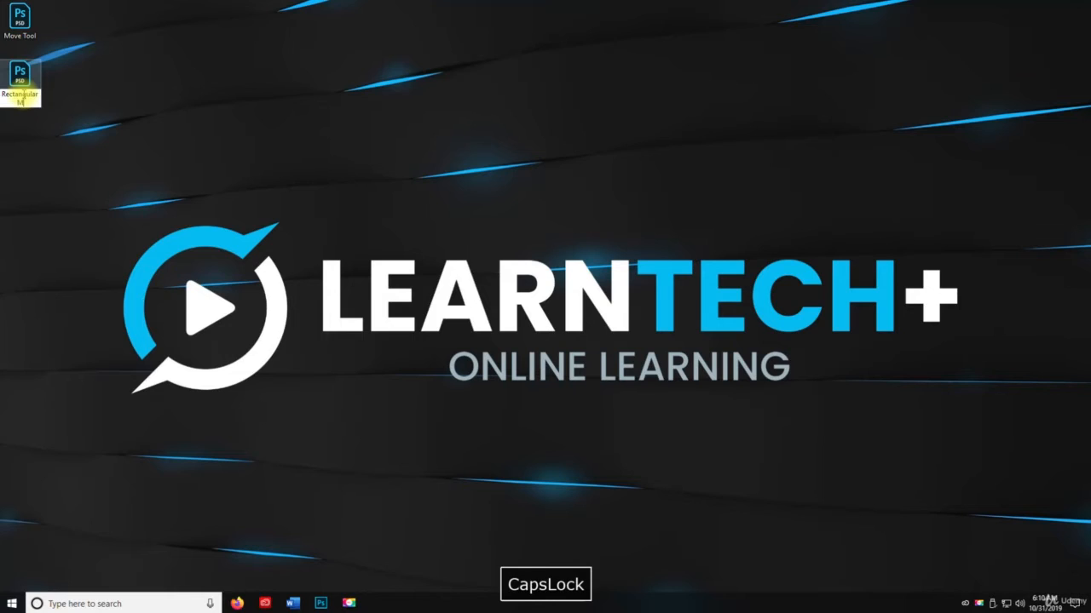
{"action": "type", "text": "arquee"}
{"action": "key", "text": "Caps_Lock"}
{"action": "type", "text": "T"}
{"action": "key", "text": "Caps_Lock"}
{"action": "type", "text": "ool"}
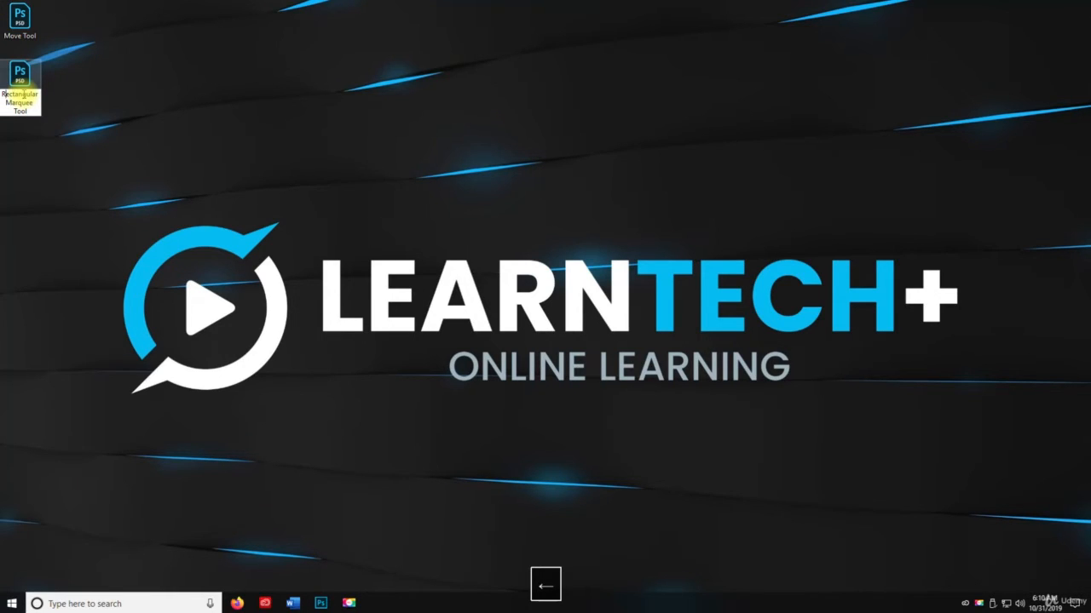
{"action": "type", "text": "02."}
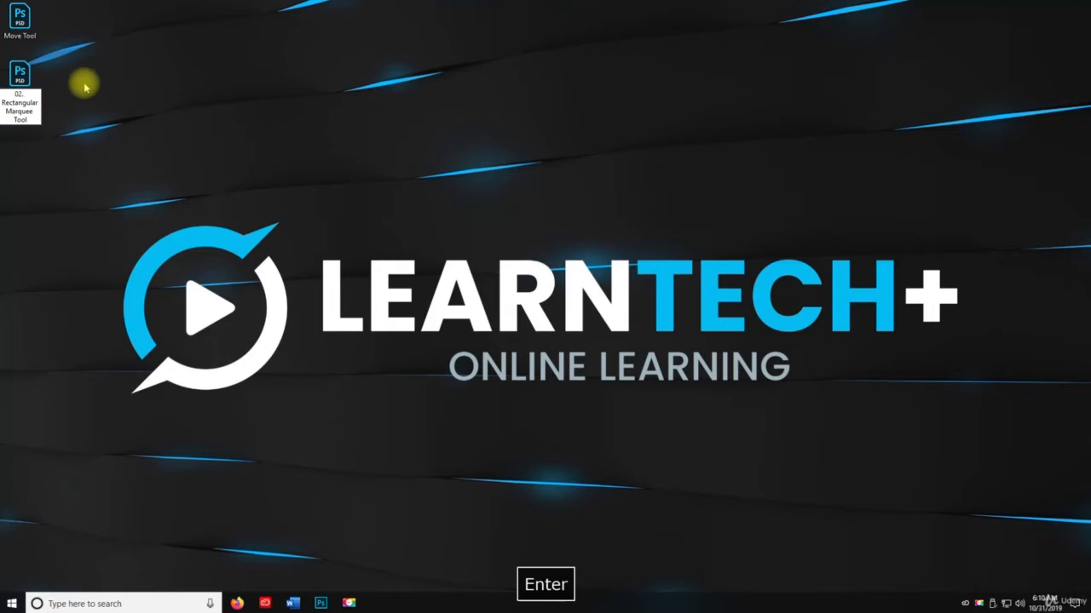
Add the number prefix to the Move Tool file so its name is "01. Move Tool"
{"action": "left_click", "coordinate": [19, 34]}
{"action": "key", "text": "F2"}
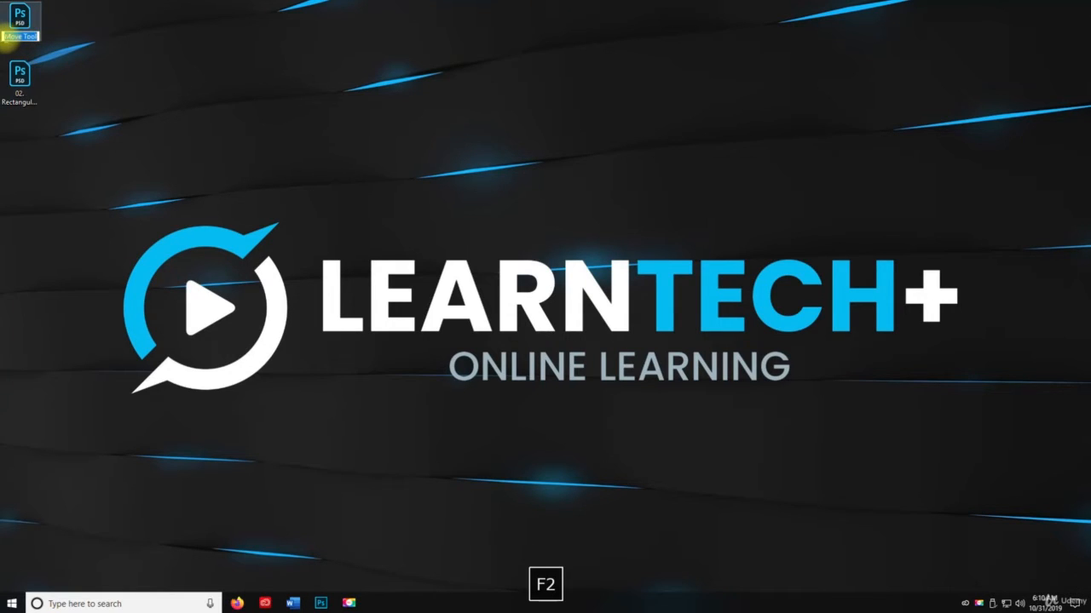
{"action": "left_click", "coordinate": [5, 37]}
{"action": "type", "text": "01."}
{"action": "key", "text": "Return"}
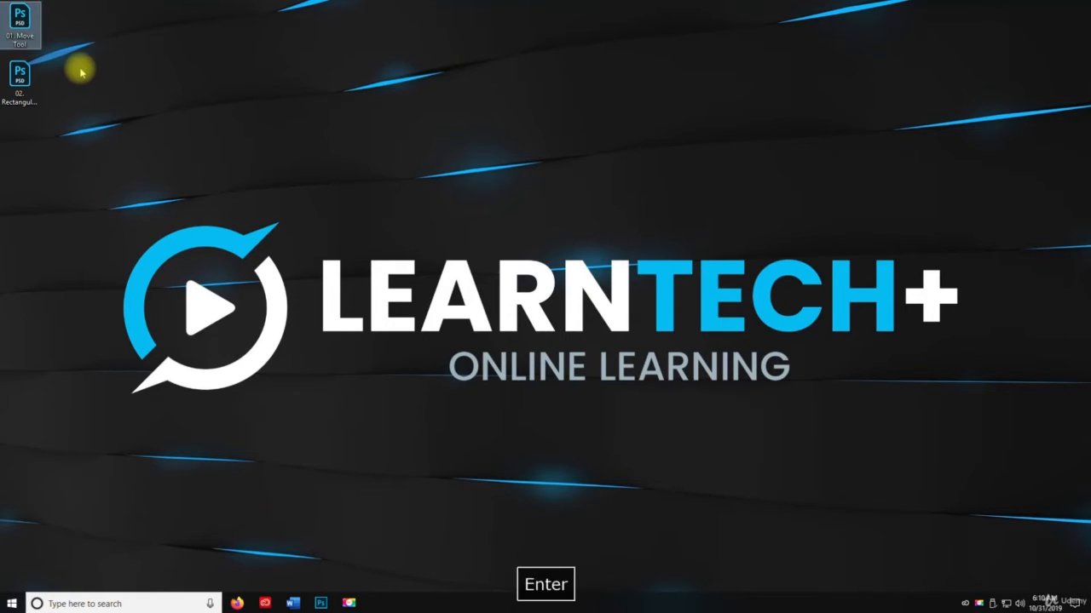
Switch to Photoshop and create a new document named "03. Lasso Tool" at the default Photoshop size
{"action": "left_click", "coordinate": [320, 601]}
{"action": "key", "text": "space"}
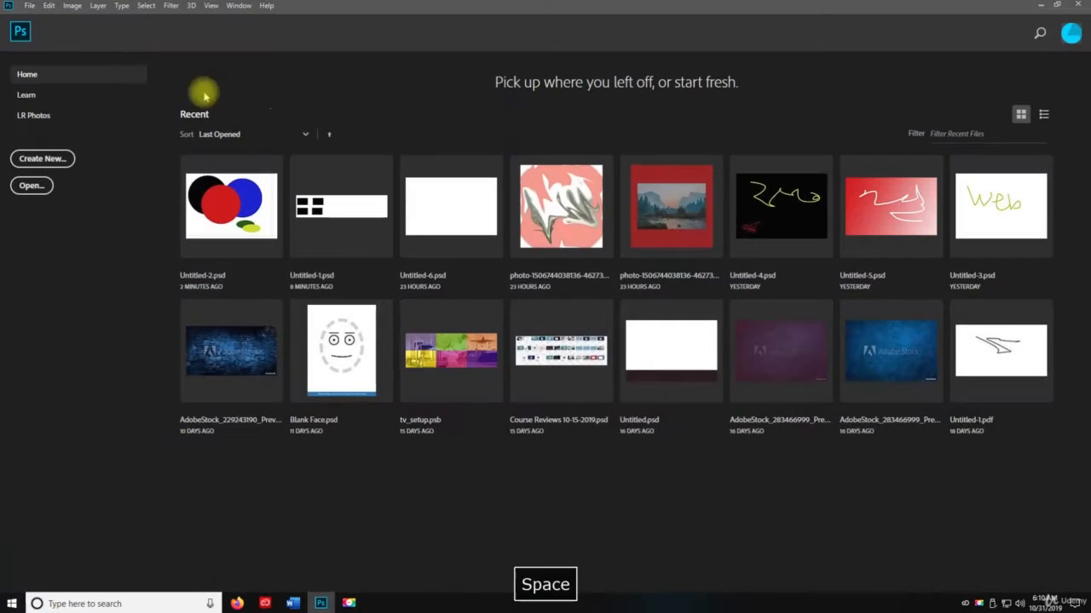
{"action": "left_click", "coordinate": [43, 159]}
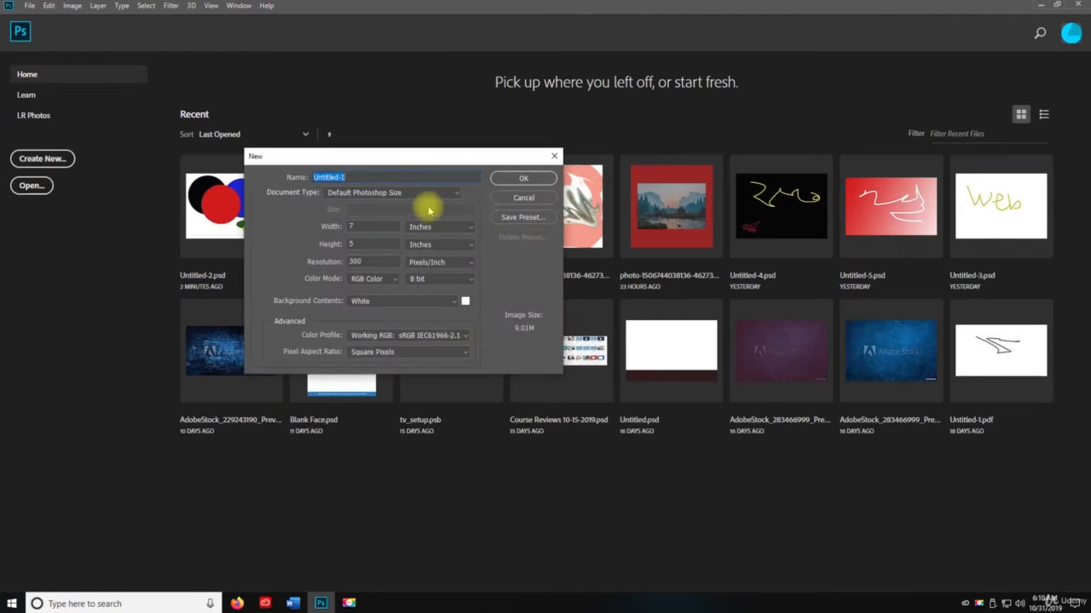
{"action": "type", "text": "03"}
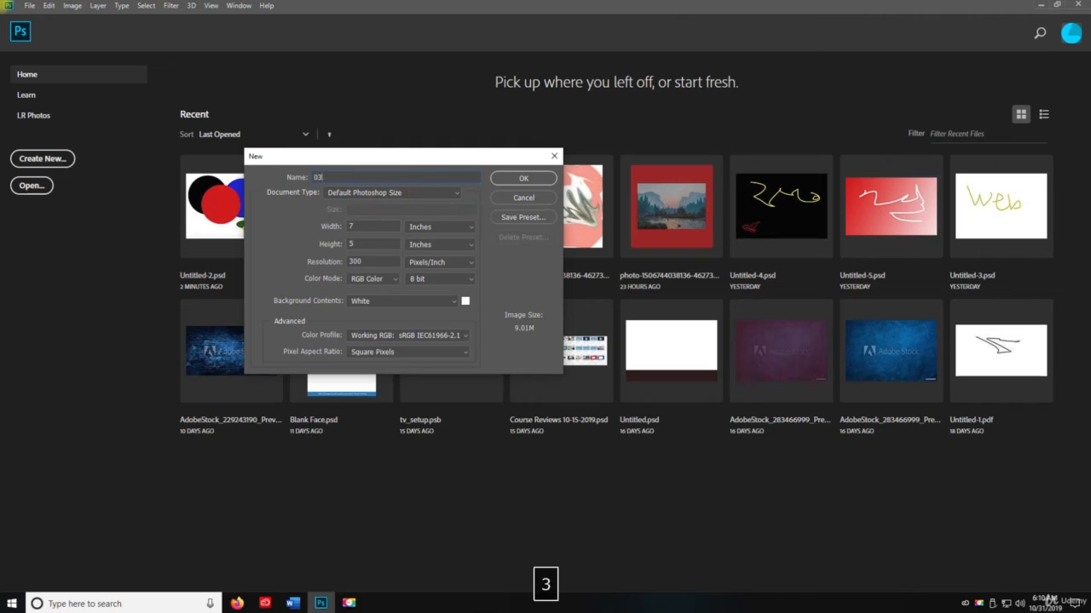
{"action": "type", "text": ". Lasso Tool"}
{"action": "key", "text": "Return"}
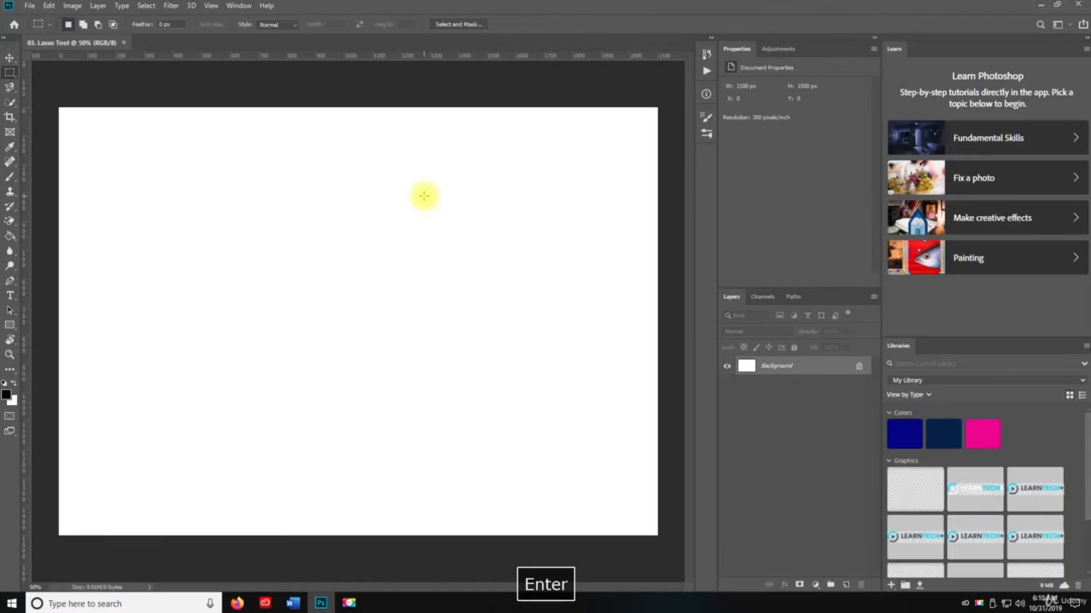
Save the document to the desktop as a Photoshop file named "03. Lasso Tool"
{"action": "key", "text": "ctrl+s"}
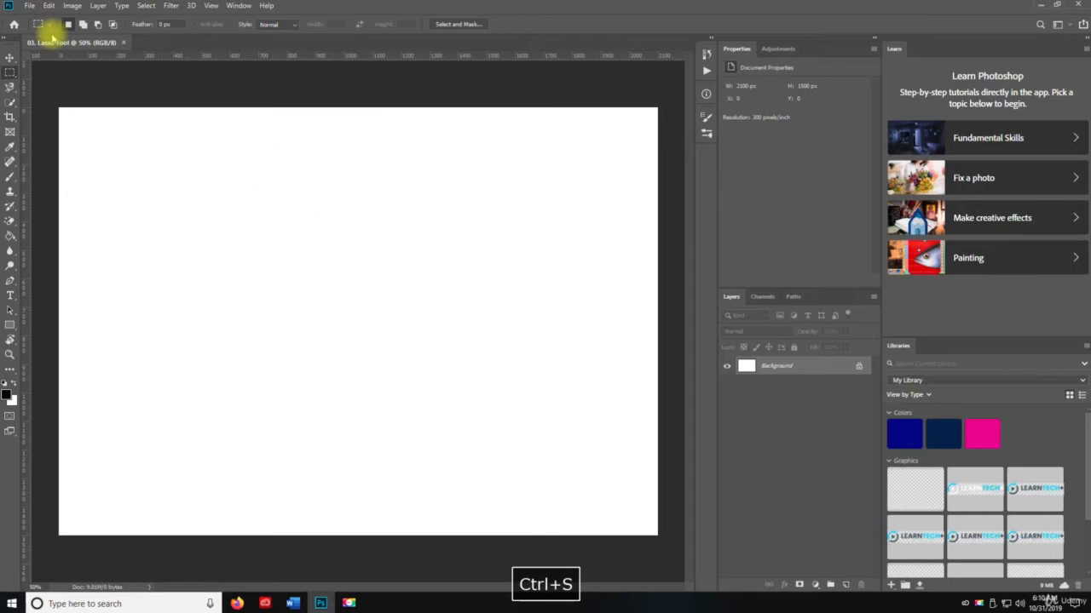
{"action": "key", "text": "ctrl+shift+s"}
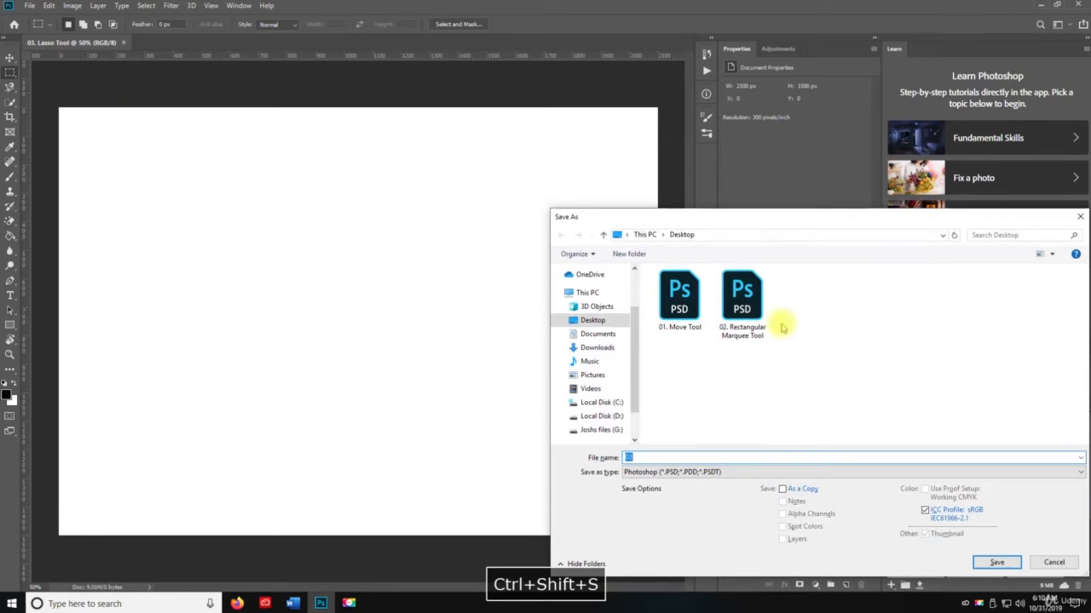
{"action": "left_click_drag", "start_coordinate": [805, 223], "coordinate": [402, 13]}
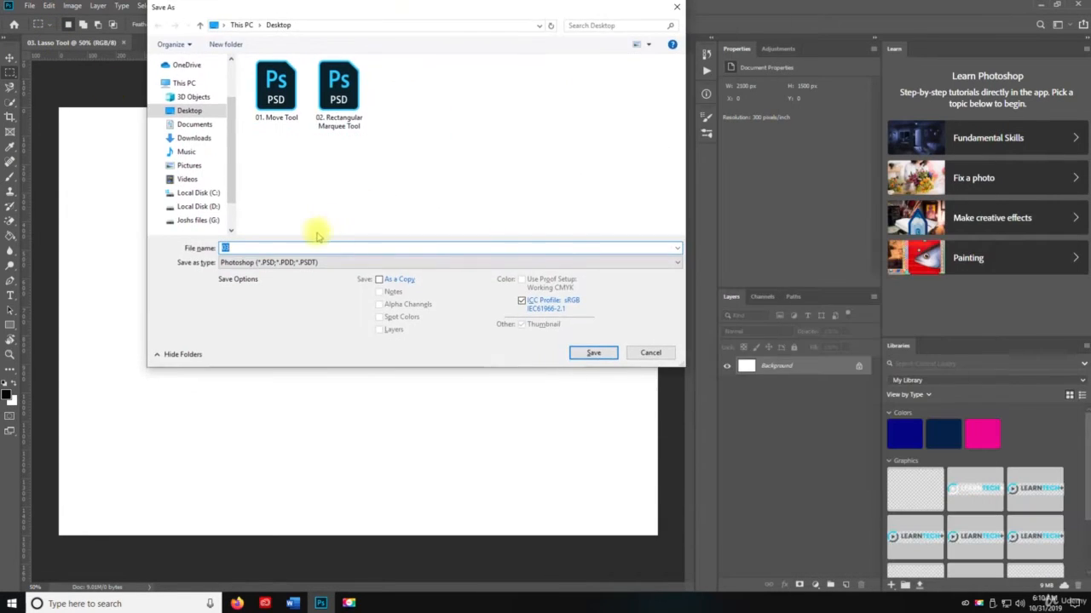
{"action": "type", "text": "03."}
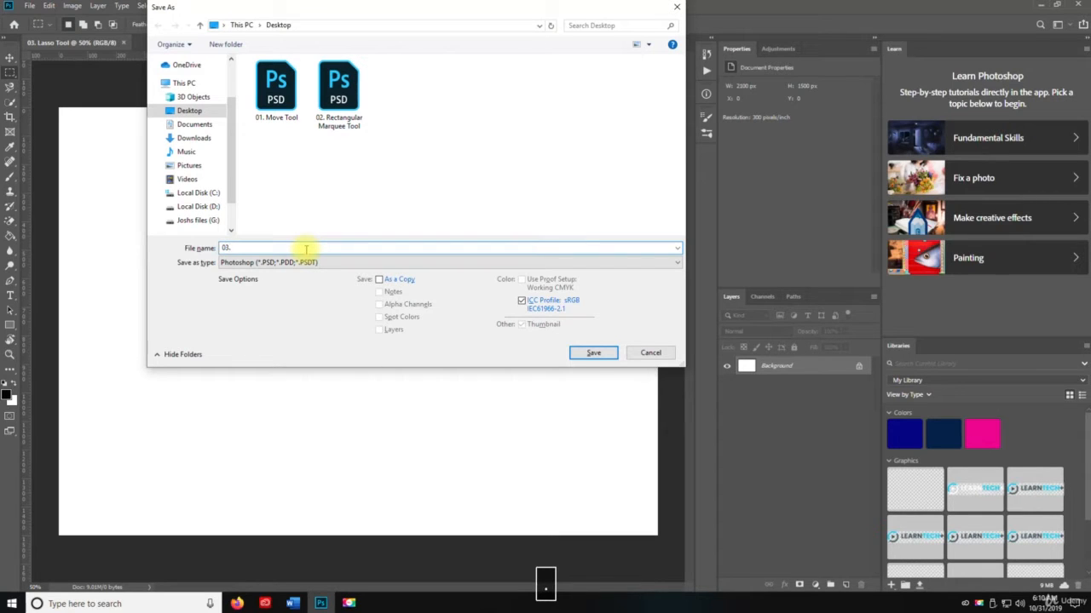
{"action": "type", "text": " Lasso"}
{"action": "key", "text": "Caps_Lock"}
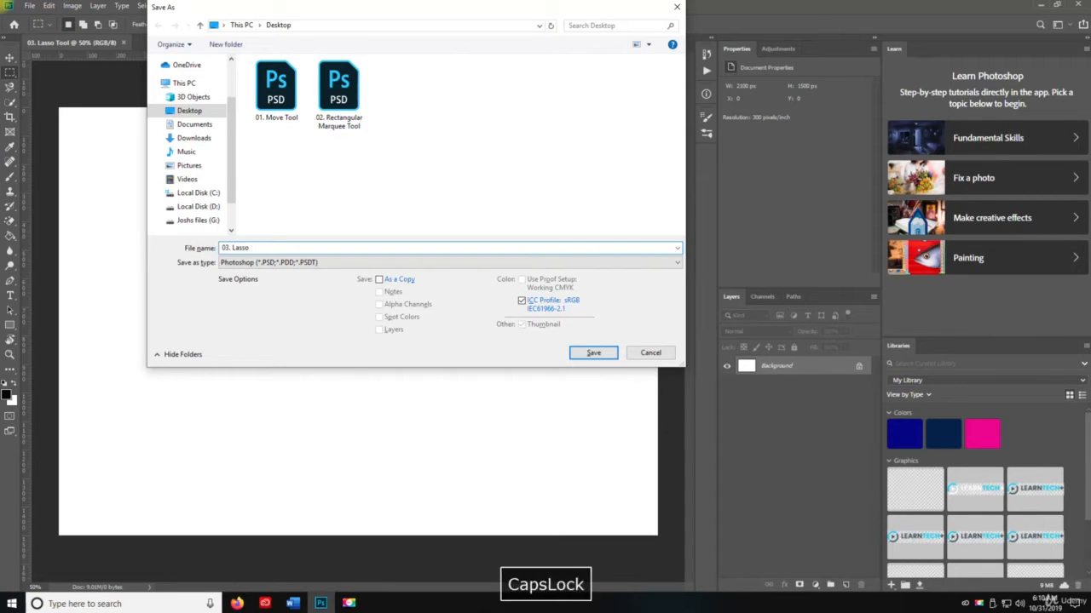
{"action": "type", "text": "Tool"}
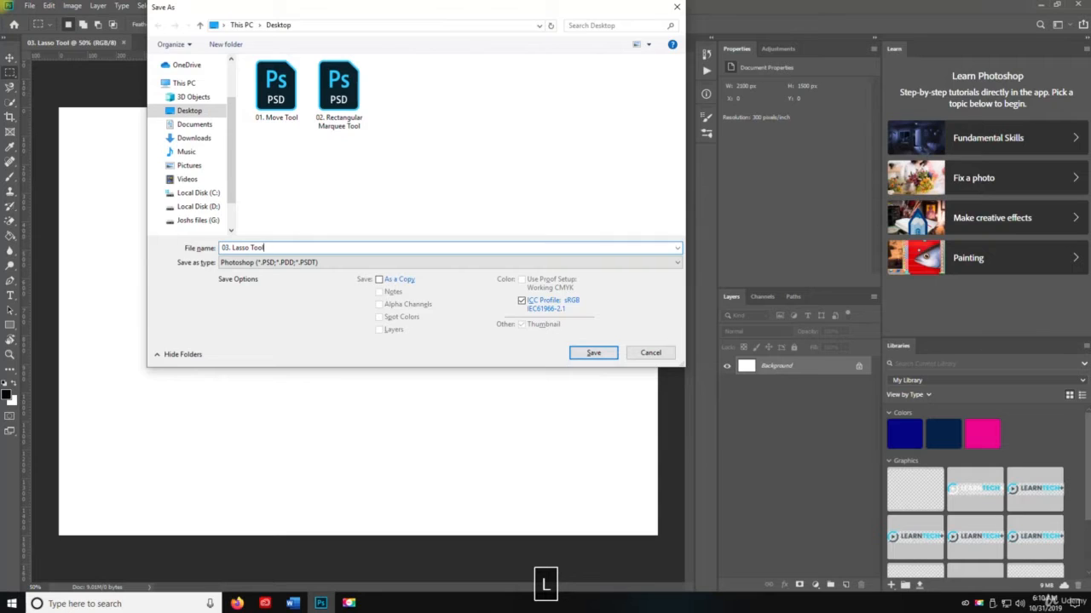
{"action": "key", "text": "Return"}
Activate the regular Lasso tool and add a new empty layer above the Background
{"action": "key", "text": "v"}
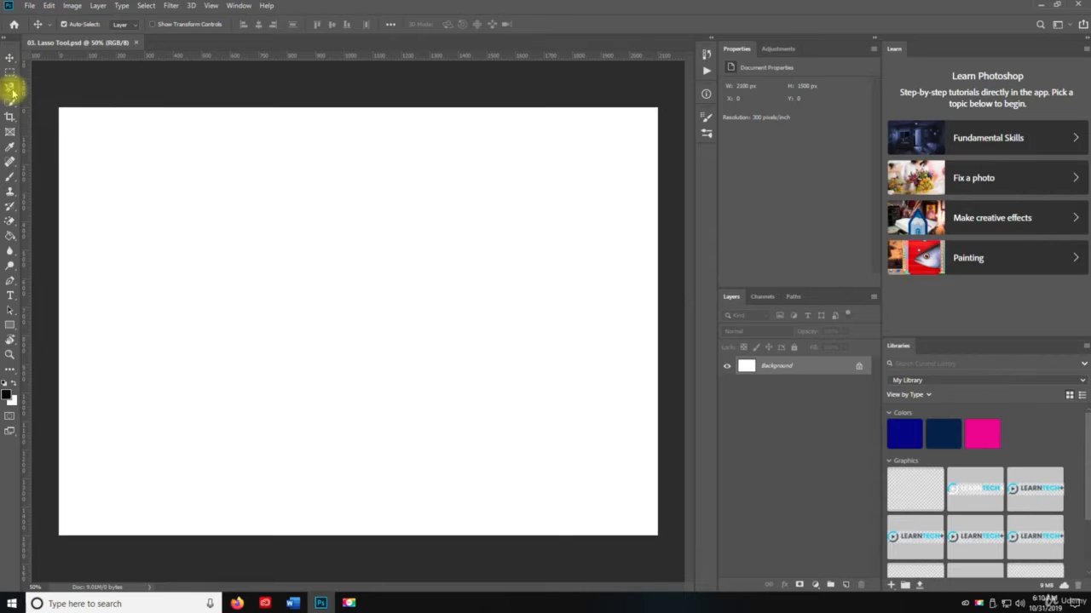
{"action": "left_click_drag", "start_coordinate": [10, 88], "coordinate": [46, 86]}
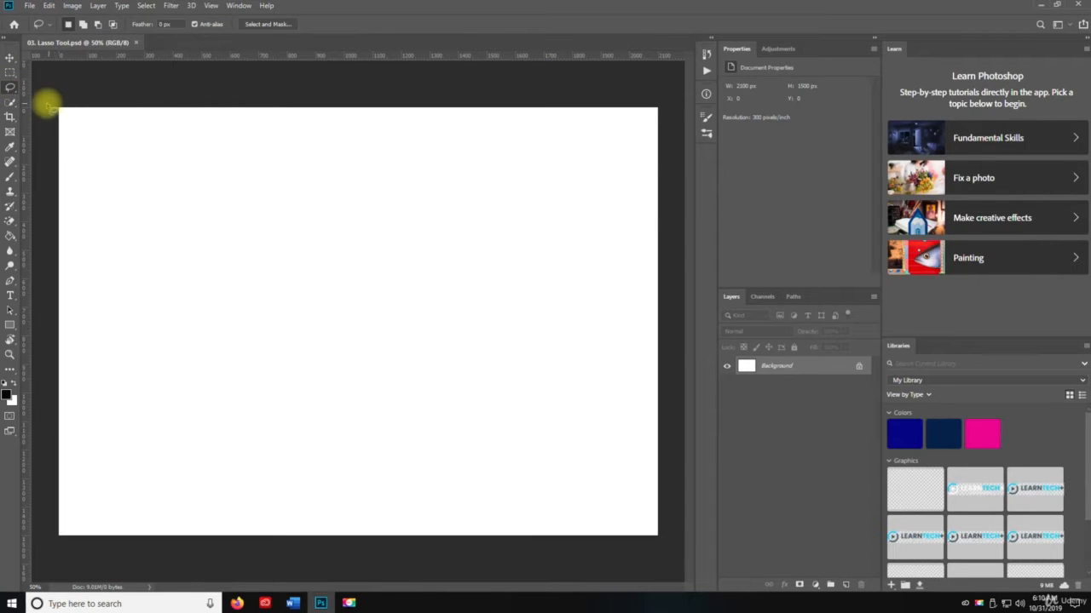
{"action": "left_click", "coordinate": [845, 584]}
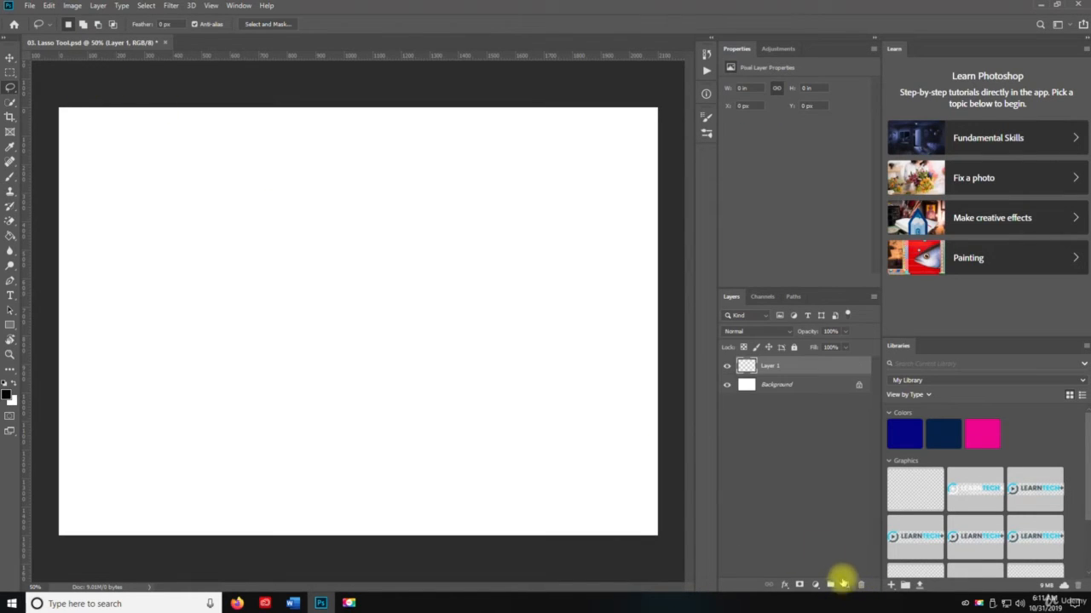
Make a rectangular marquee selection of about 2.91 × 1.55 in near the canvas's upper-left corner, fill it with black and deselect
{"action": "right_click", "coordinate": [10, 75]}
{"action": "left_click", "coordinate": [42, 70]}
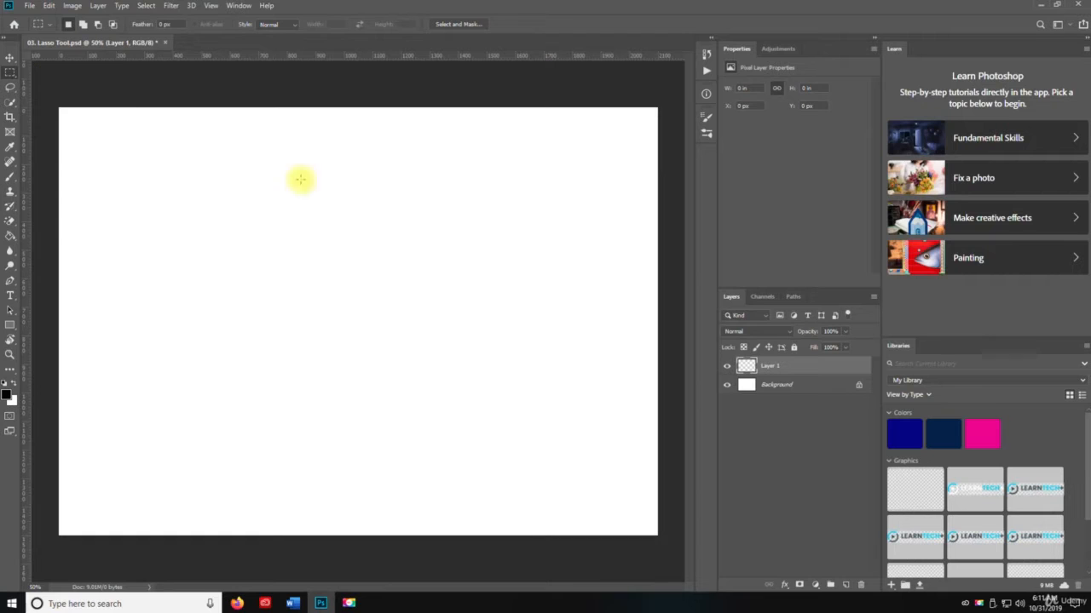
{"action": "left_click_drag", "start_coordinate": [111, 140], "coordinate": [358, 273]}
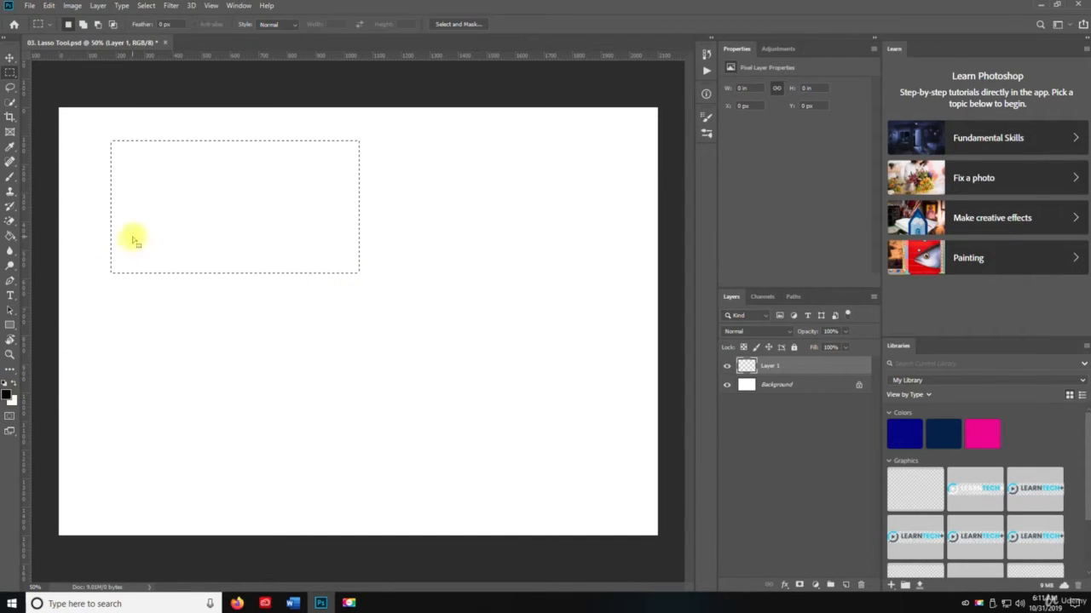
{"action": "key", "text": "g"}
{"action": "left_click", "coordinate": [189, 225]}
{"action": "key", "text": "ctrl+d"}
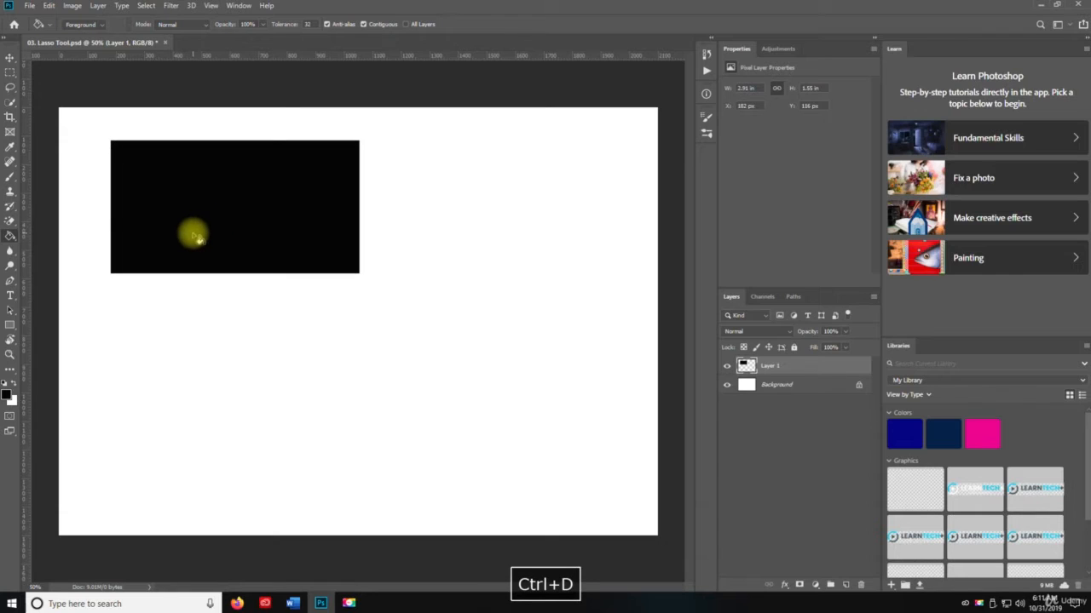
{"action": "key", "text": "v"}
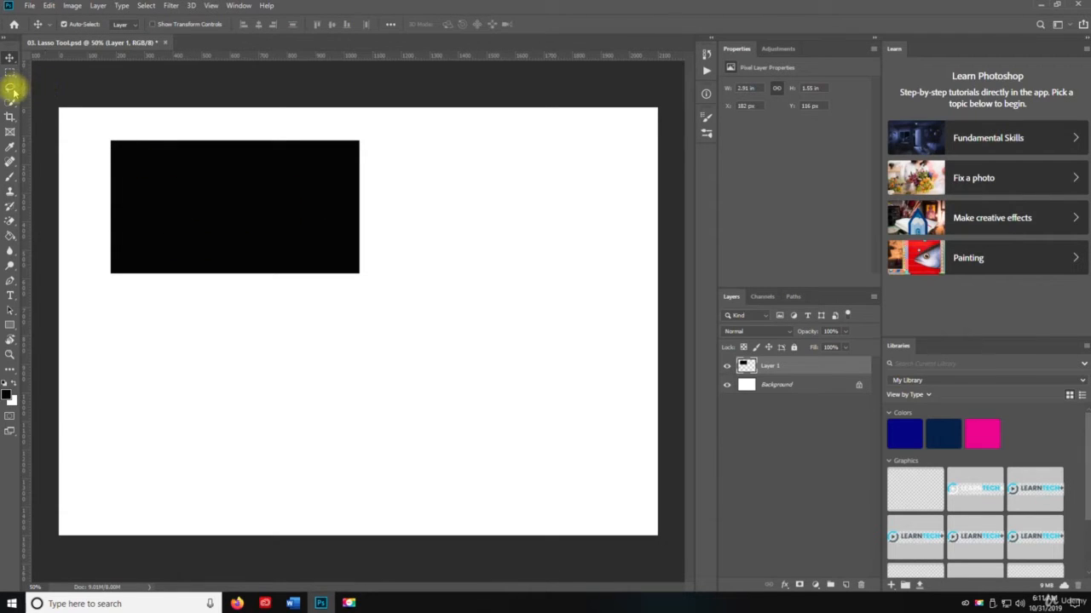
Draw a closed freehand, roughly oval selection inside the black rectangle with the Lasso tool
{"action": "left_click", "coordinate": [12, 89]}
{"action": "left_click", "coordinate": [42, 86]}
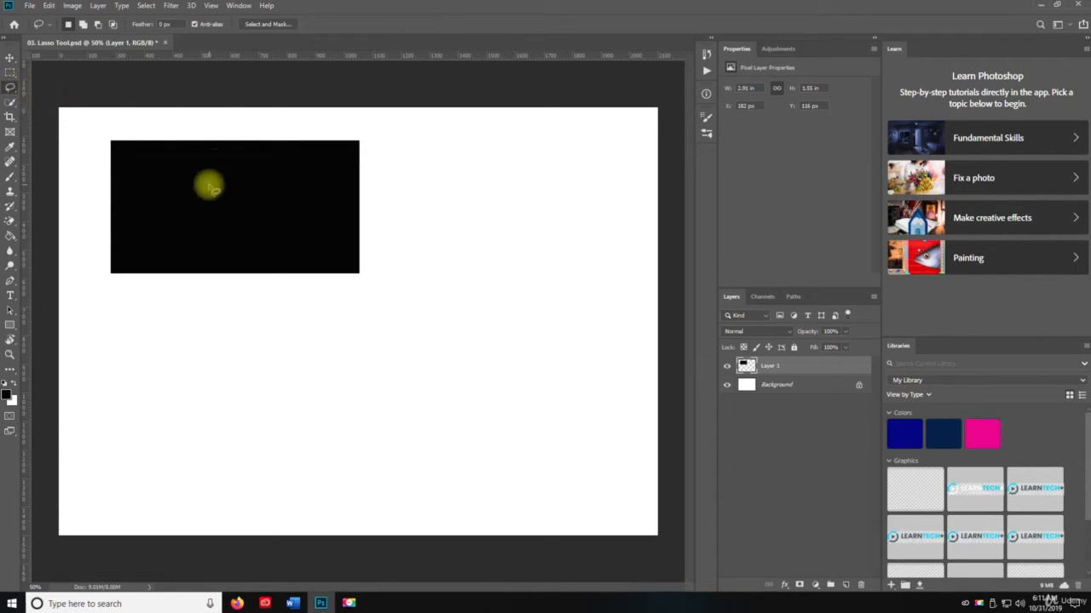
{"action": "mouse_move", "coordinate": [209, 184]}
{"action": "left_mouse_down"}
{"action": "mouse_move", "coordinate": [164, 189]}
{"action": "mouse_move", "coordinate": [154, 210]}
{"action": "mouse_move", "coordinate": [164, 238]}
{"action": "mouse_move", "coordinate": [215, 259]}
{"action": "mouse_move", "coordinate": [267, 260]}
{"action": "mouse_move", "coordinate": [296, 242]}
{"action": "mouse_move", "coordinate": [299, 207]}
{"action": "mouse_move", "coordinate": [248, 189]}
{"action": "left_mouse_up"}
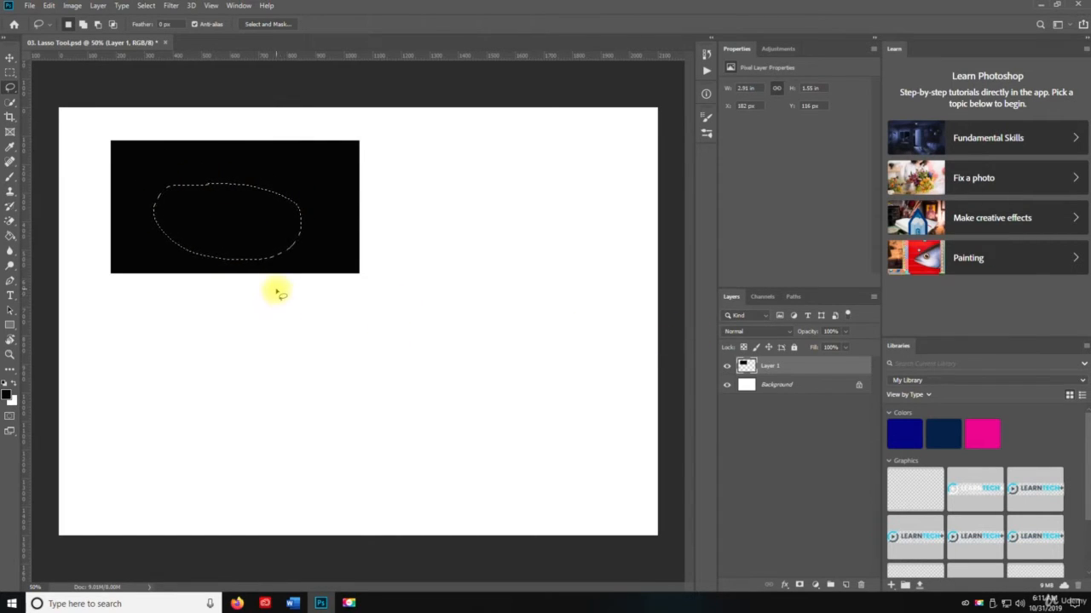
Try deleting the lassoed area from the black rectangle and deselecting it, and undo both changes
{"action": "key", "text": "Delete"}
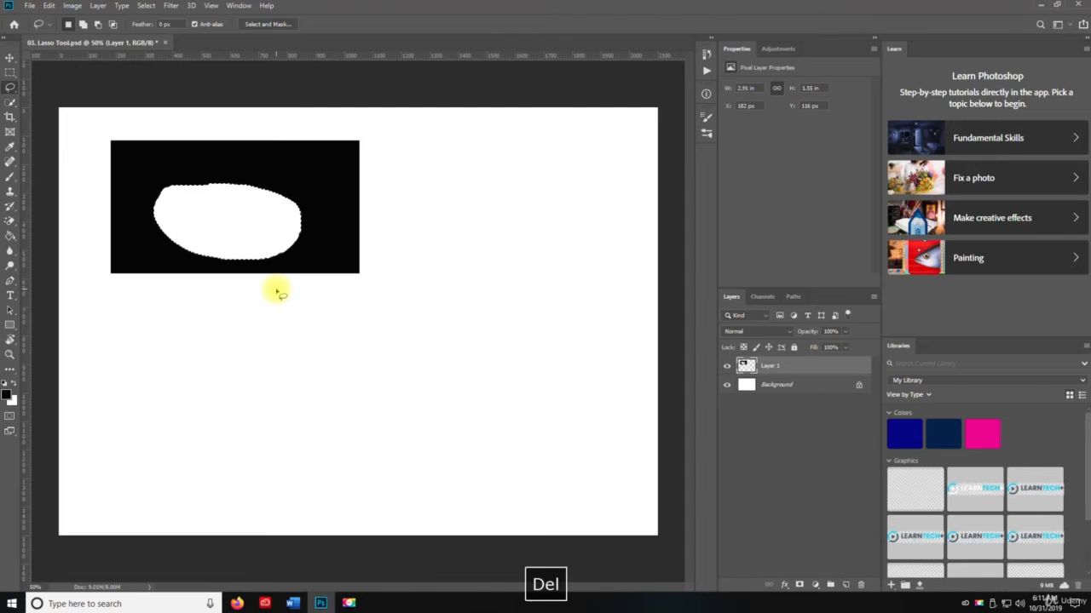
{"action": "key", "text": "ctrl+d"}
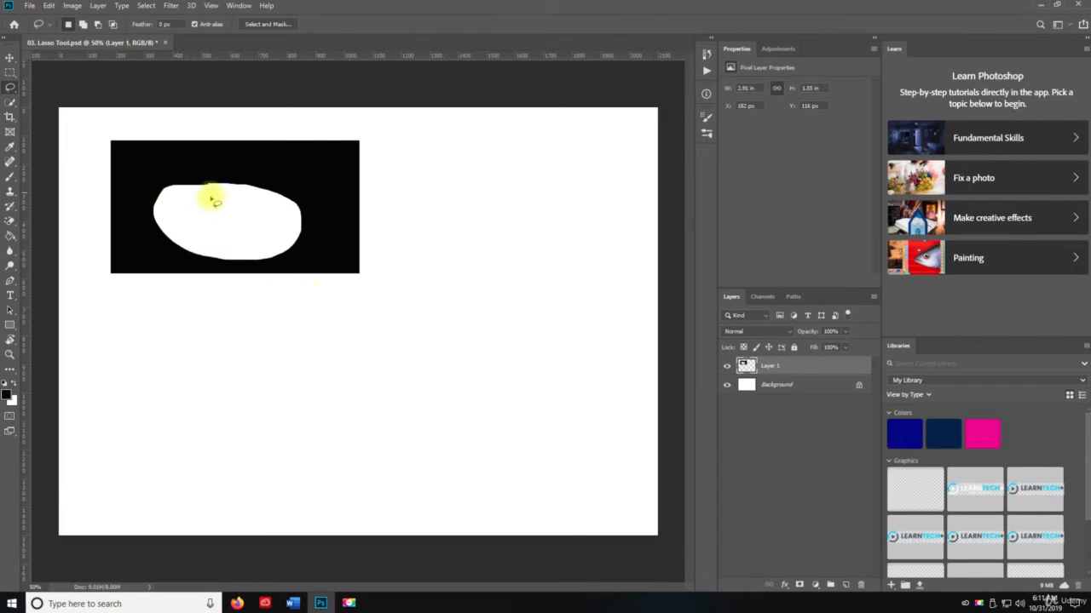
{"action": "key", "text": "ctrl+z"}
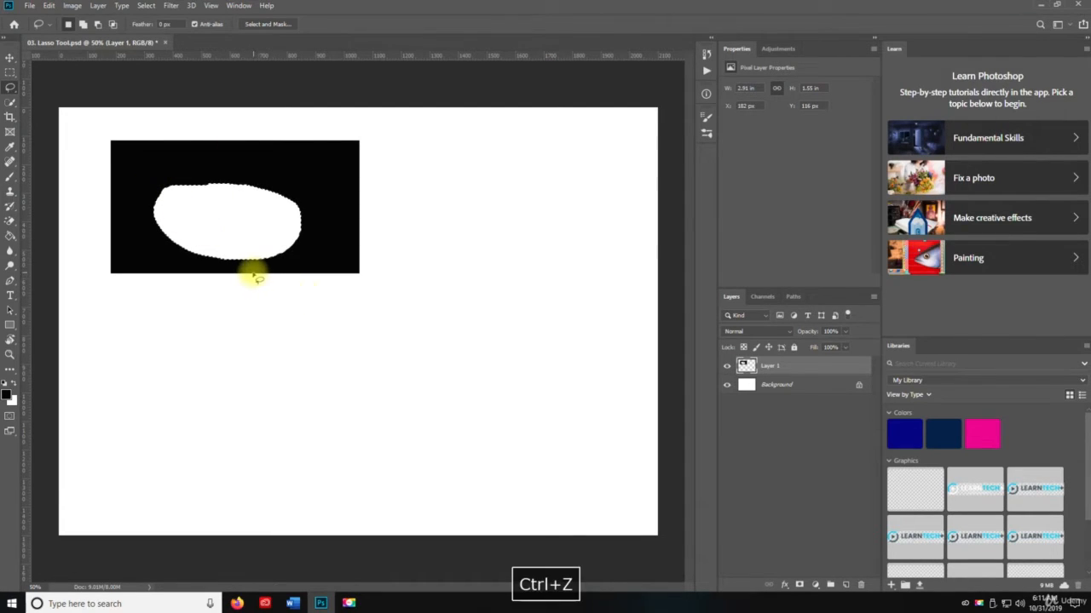
{"action": "key", "text": "ctrl+z"}
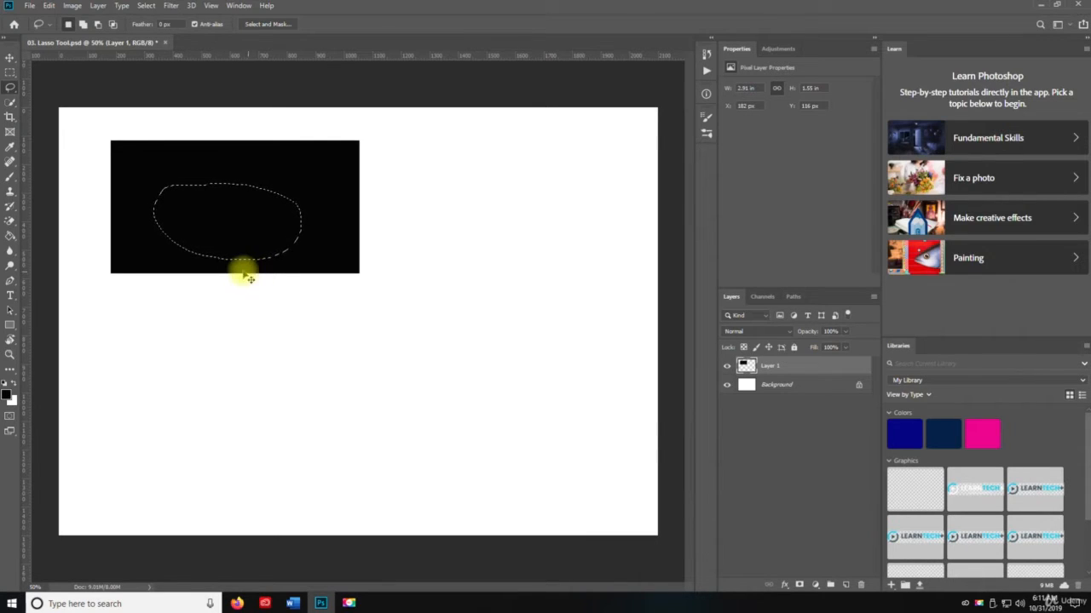
Clear the oval selection and lasso a freehand bowl-shaped area covering most of the black rectangle
{"action": "key", "text": "ctrl+d"}
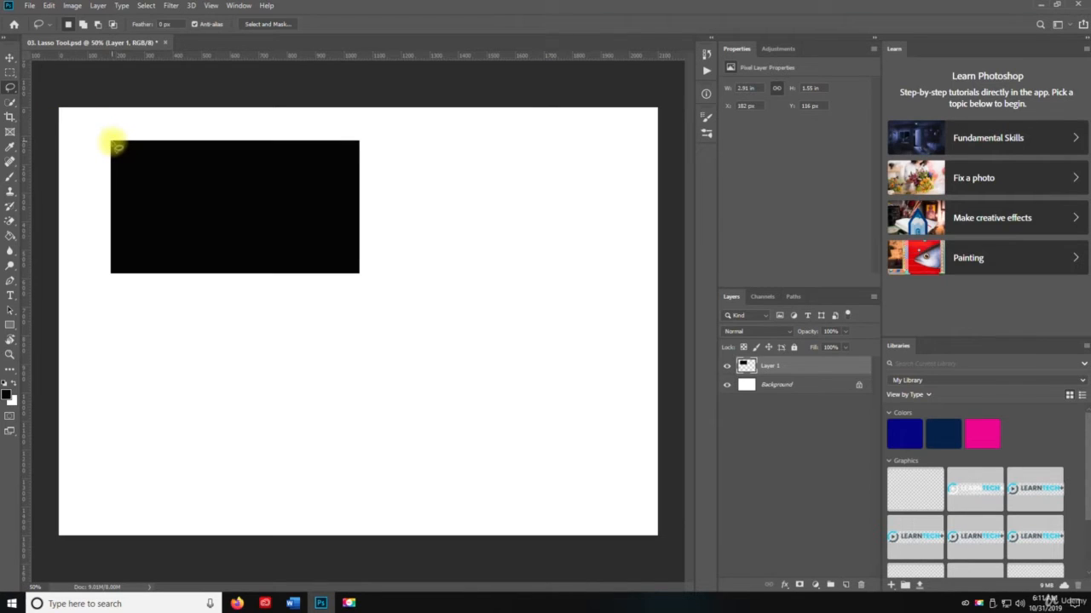
{"action": "left_click_drag", "start_coordinate": [113, 143], "coordinate": [134, 213]}
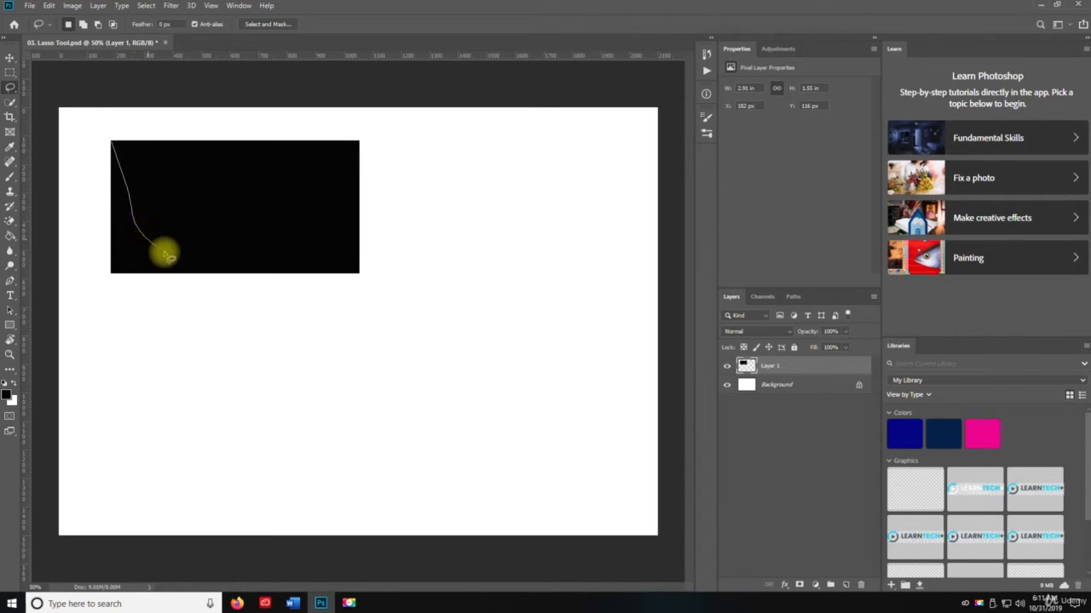
{"action": "mouse_move", "coordinate": [167, 255]}
{"action": "left_mouse_down"}
{"action": "mouse_move", "coordinate": [305, 273]}
{"action": "mouse_move", "coordinate": [336, 257]}
{"action": "mouse_move", "coordinate": [352, 218]}
{"action": "mouse_move", "coordinate": [359, 145]}
{"action": "mouse_move", "coordinate": [293, 135]}
{"action": "mouse_move", "coordinate": [116, 144]}
{"action": "left_mouse_up"}
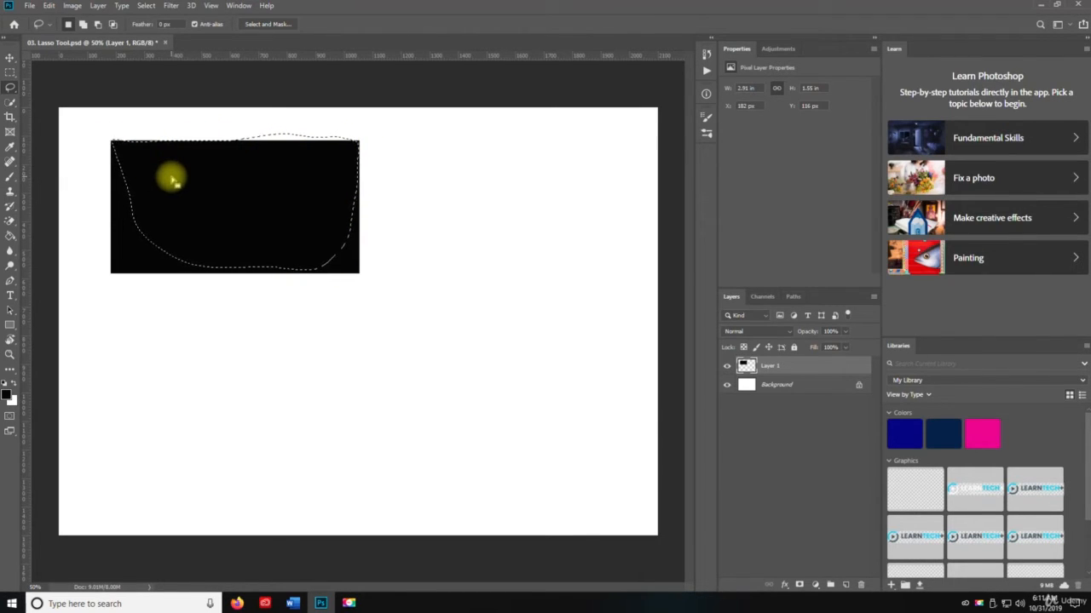
Copy the lassoed area onto a new layer and move the copy below the rectangle to about X 860 px, Y 820 px
{"action": "key", "text": "ctrl+c"}
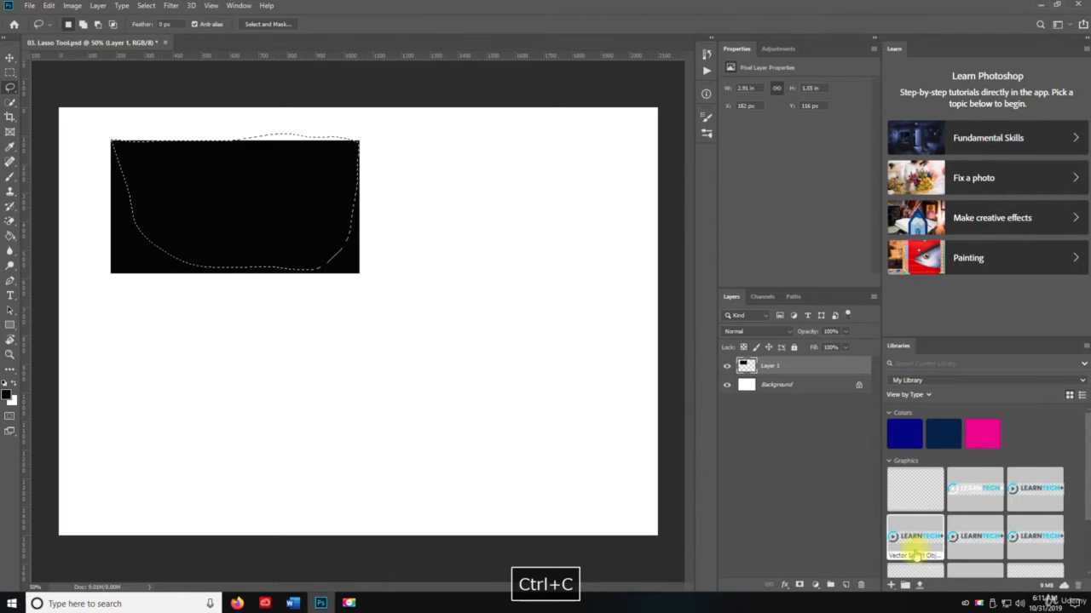
{"action": "left_click", "coordinate": [845, 586]}
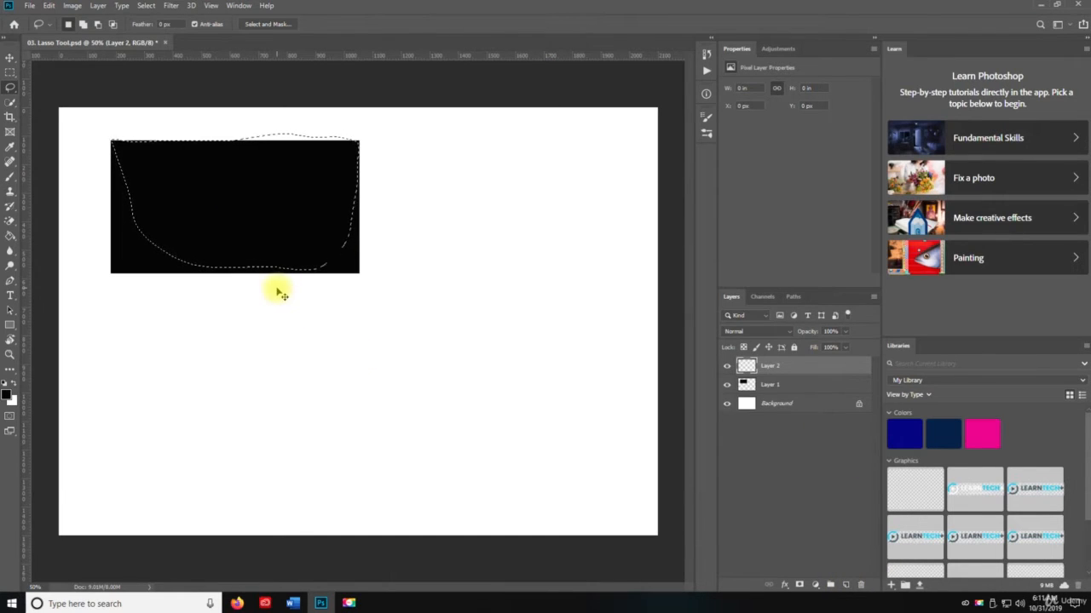
{"action": "key", "text": "ctrl+v"}
{"action": "key", "text": "v"}
{"action": "mouse_move", "coordinate": [268, 202]}
{"action": "left_mouse_down"}
{"action": "mouse_move", "coordinate": [397, 311]}
{"action": "mouse_move", "coordinate": [457, 384]}
{"action": "mouse_move", "coordinate": [455, 448]}
{"action": "left_mouse_up"}
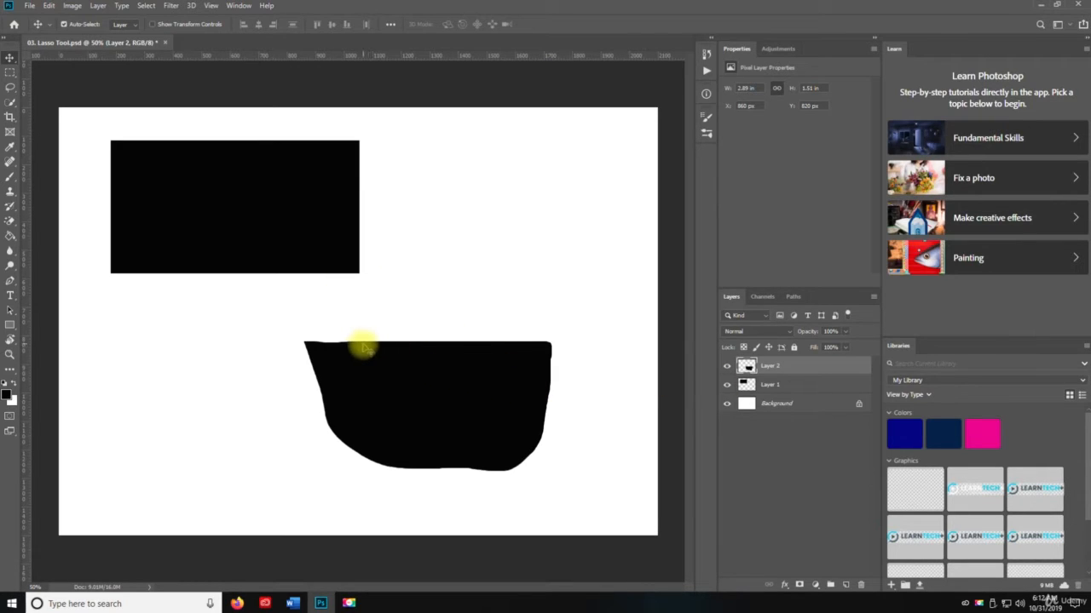
Draw two trial freehand Lasso selections around the copied bowl shape, clearing each one
{"action": "key", "text": "l"}
{"action": "mouse_move", "coordinate": [402, 311]}
{"action": "left_mouse_down"}
{"action": "mouse_move", "coordinate": [341, 494]}
{"action": "mouse_move", "coordinate": [590, 345]}
{"action": "mouse_move", "coordinate": [248, 301]}
{"action": "left_mouse_up"}
{"action": "key", "text": "ctrl+d"}
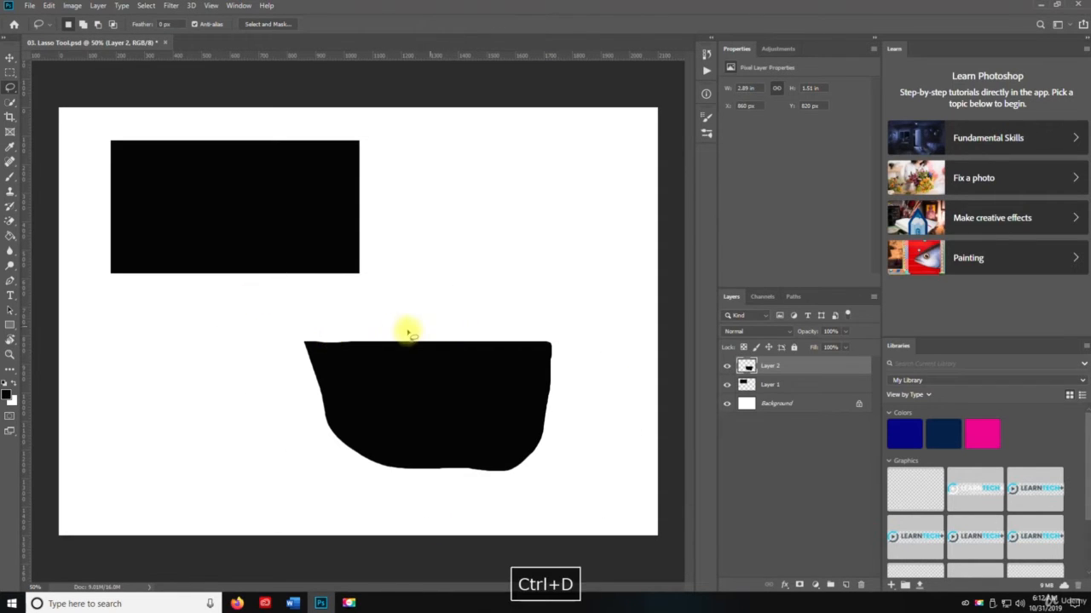
{"action": "mouse_move", "coordinate": [409, 323]}
{"action": "left_mouse_down"}
{"action": "mouse_move", "coordinate": [227, 347]}
{"action": "mouse_move", "coordinate": [334, 486]}
{"action": "mouse_move", "coordinate": [610, 484]}
{"action": "mouse_move", "coordinate": [536, 361]}
{"action": "left_mouse_up"}
{"action": "key", "text": "ctrl+d"}
Try deleting the copied bowl shape with a freehand selection around all of it, and undo the deletion
{"action": "mouse_move", "coordinate": [426, 329]}
{"action": "left_mouse_down"}
{"action": "mouse_move", "coordinate": [313, 325]}
{"action": "mouse_move", "coordinate": [295, 329]}
{"action": "mouse_move", "coordinate": [282, 365]}
{"action": "mouse_move", "coordinate": [305, 413]}
{"action": "mouse_move", "coordinate": [369, 468]}
{"action": "mouse_move", "coordinate": [460, 495]}
{"action": "mouse_move", "coordinate": [572, 473]}
{"action": "mouse_move", "coordinate": [625, 402]}
{"action": "mouse_move", "coordinate": [621, 365]}
{"action": "mouse_move", "coordinate": [585, 341]}
{"action": "mouse_move", "coordinate": [426, 332]}
{"action": "left_mouse_up"}
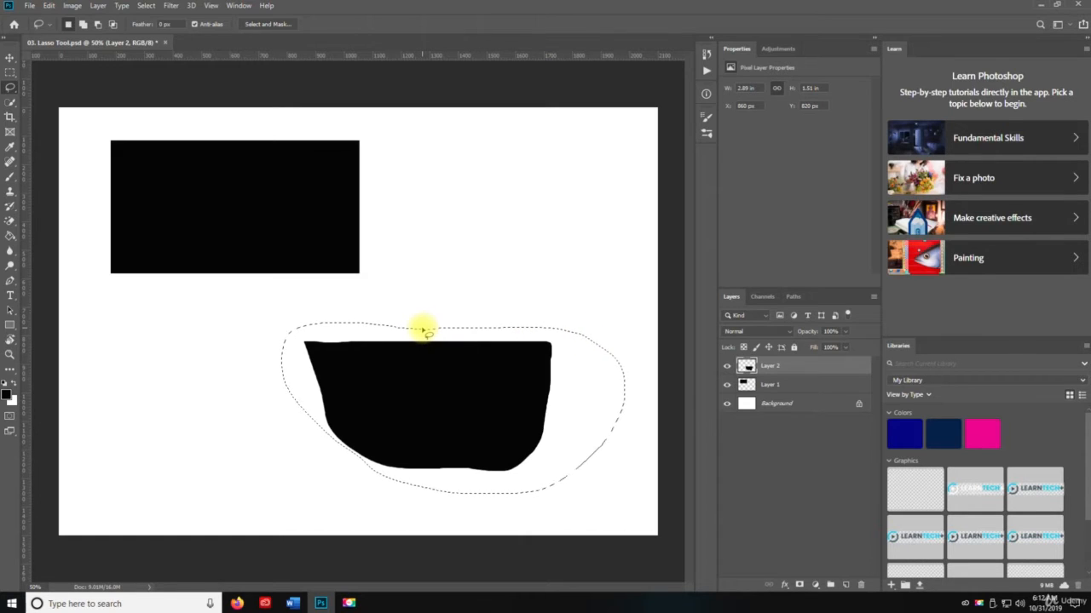
{"action": "key", "text": "Delete"}
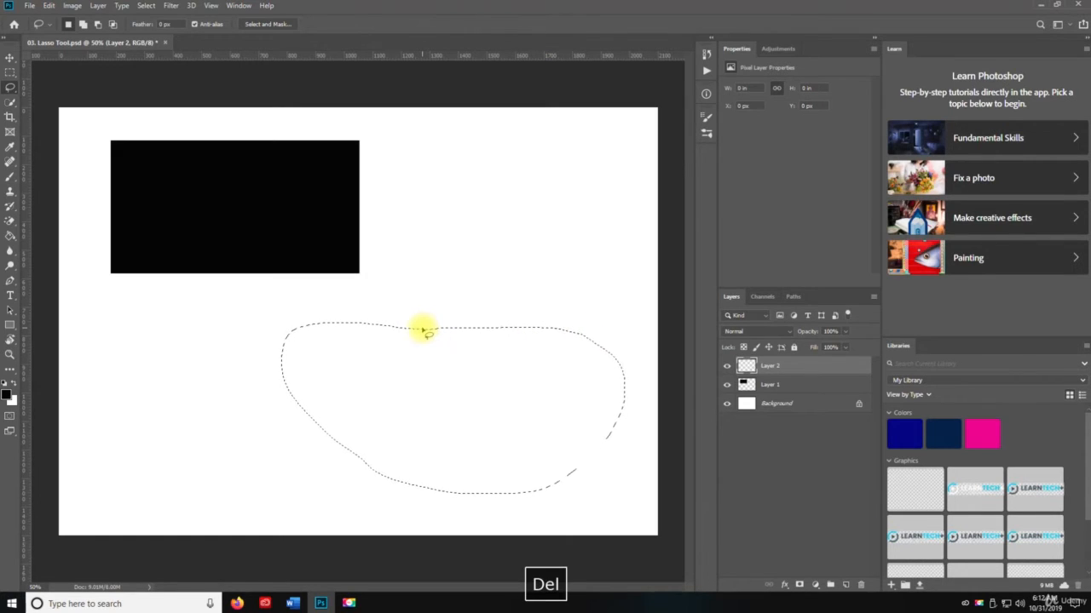
{"action": "key", "text": "ctrl+z"}
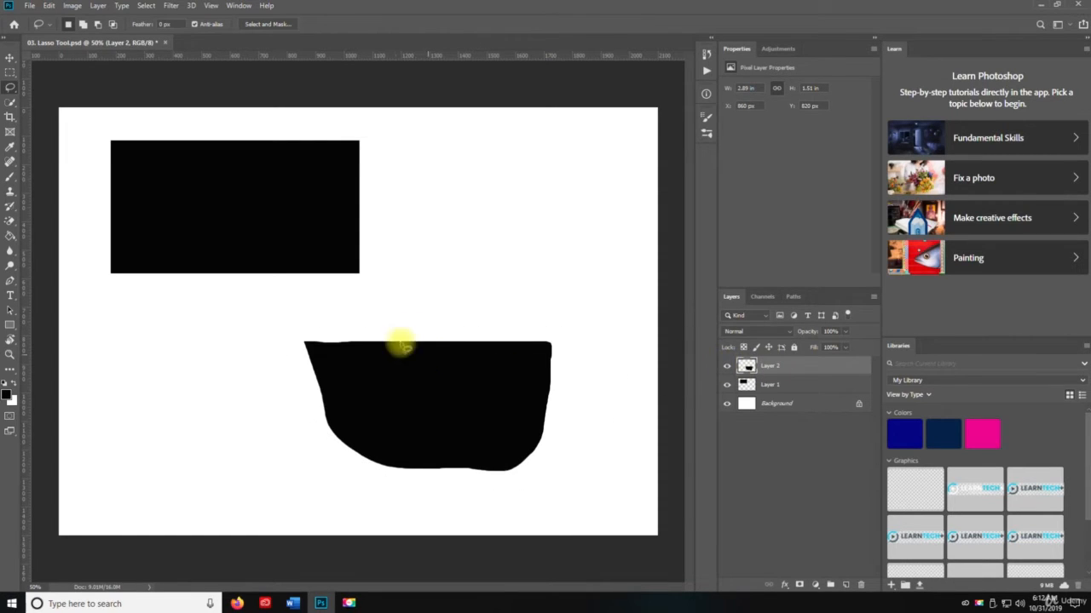
Lasso and delete the bowl shape's upper-right part, deselect, and move the remainder beneath the rectangle to about X 204 px
{"action": "mouse_move", "coordinate": [388, 322]}
{"action": "left_mouse_down"}
{"action": "mouse_move", "coordinate": [545, 442]}
{"action": "mouse_move", "coordinate": [585, 428]}
{"action": "mouse_move", "coordinate": [602, 362]}
{"action": "mouse_move", "coordinate": [584, 321]}
{"action": "mouse_move", "coordinate": [437, 301]}
{"action": "left_mouse_up"}
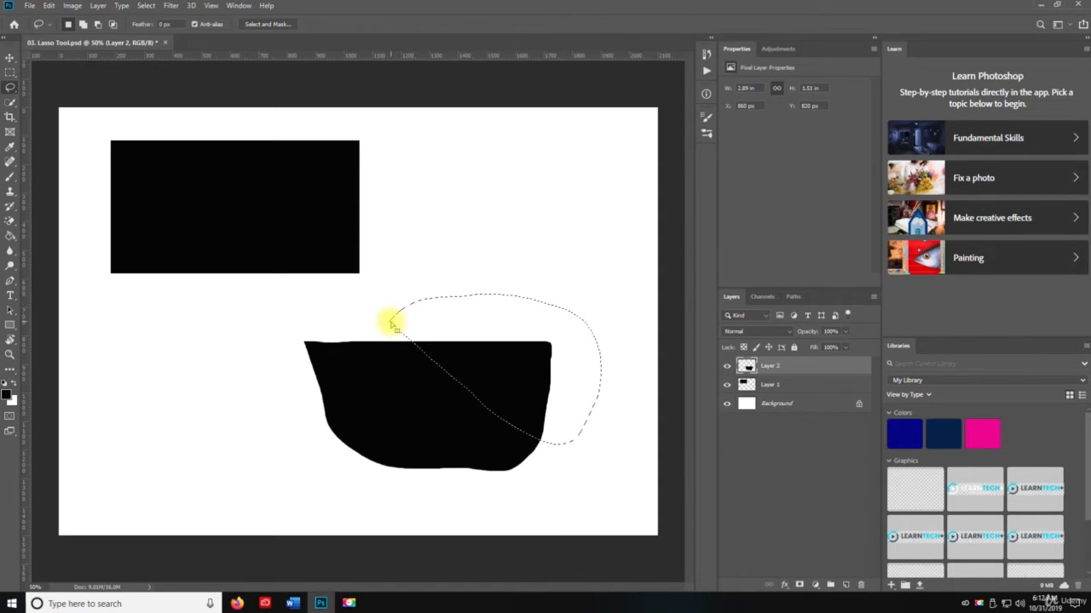
{"action": "key", "text": "Delete"}
{"action": "key", "text": "ctrl+d"}
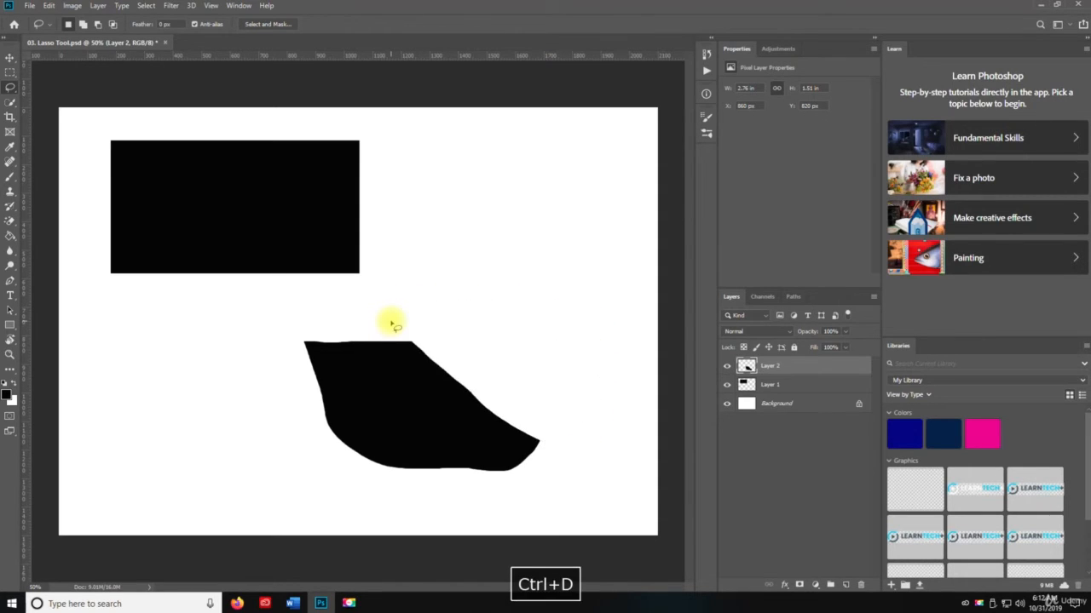
{"action": "key", "text": "v"}
{"action": "left_click_drag", "start_coordinate": [406, 419], "coordinate": [219, 416]}
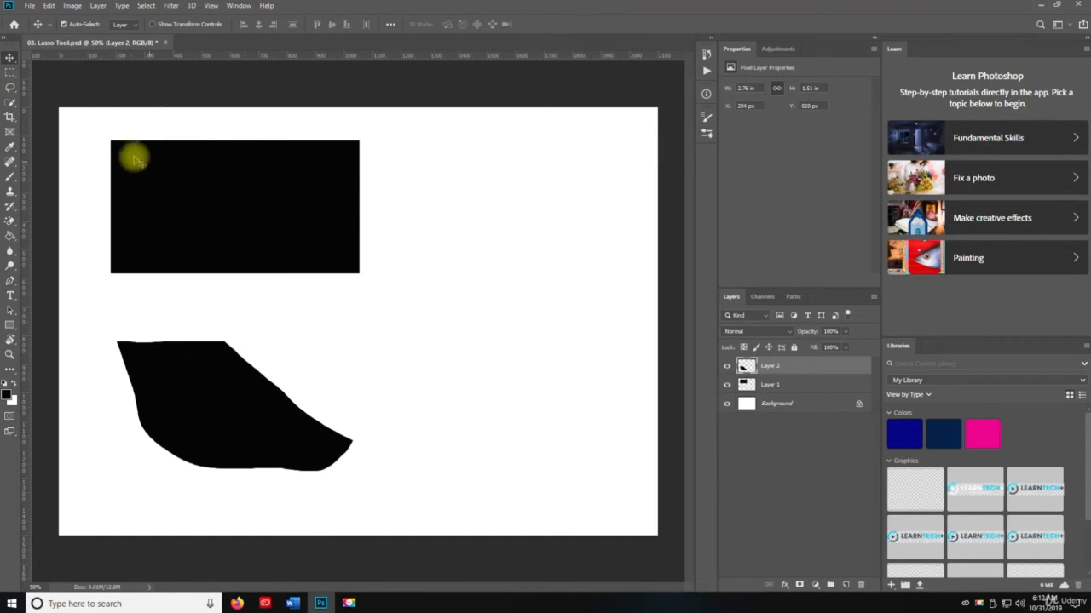
Draw a closed polygonal selection with the Polygonal Lasso tool from inside the black rectangle out across the white canvas to its lower right
{"action": "left_click", "coordinate": [10, 88]}
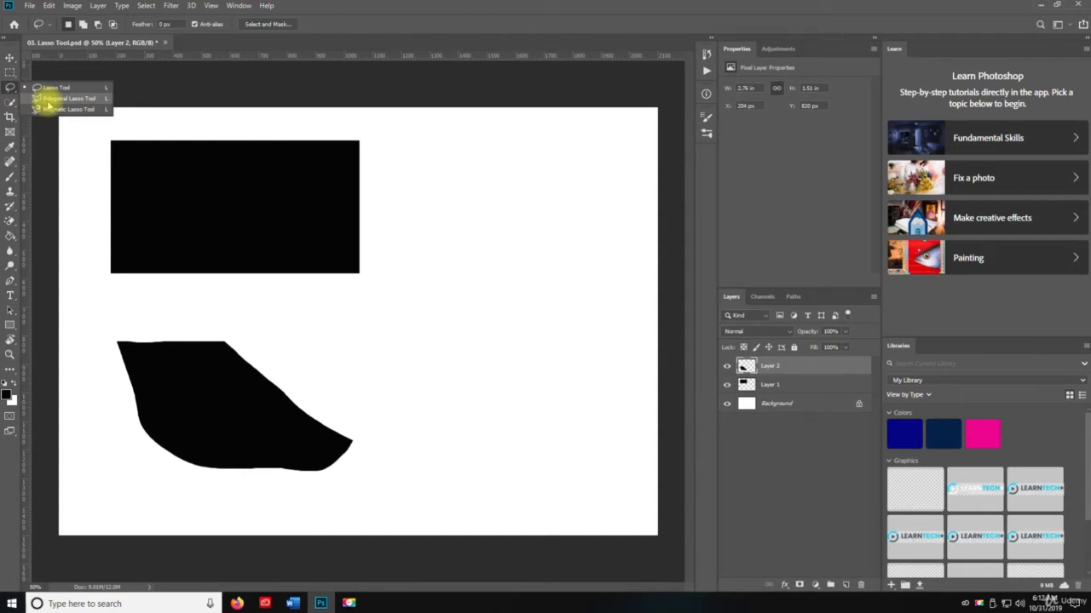
{"action": "left_click", "coordinate": [51, 100]}
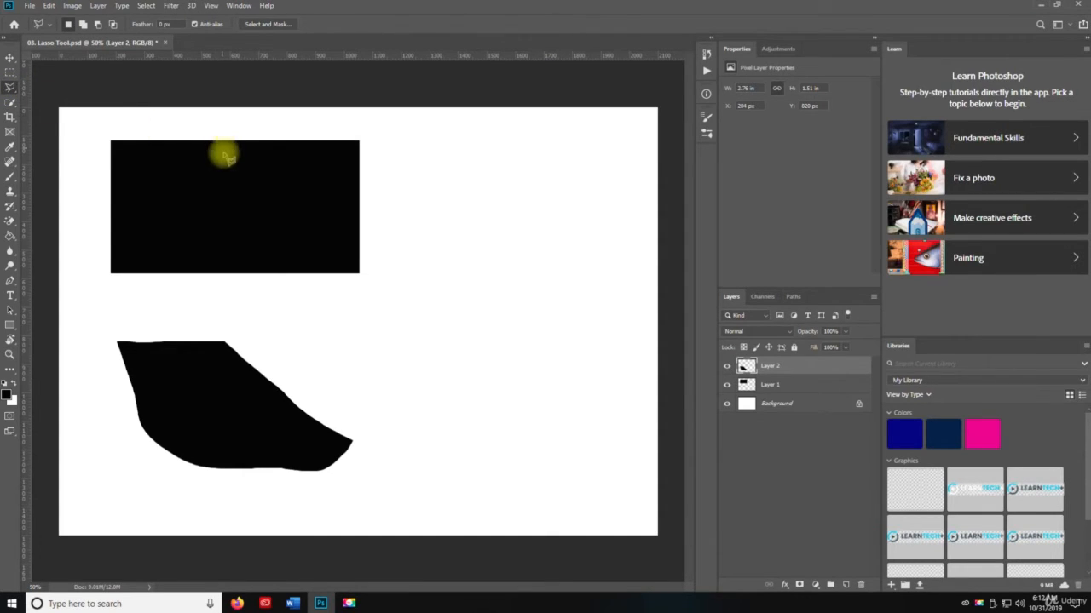
{"action": "left_click", "coordinate": [192, 206]}
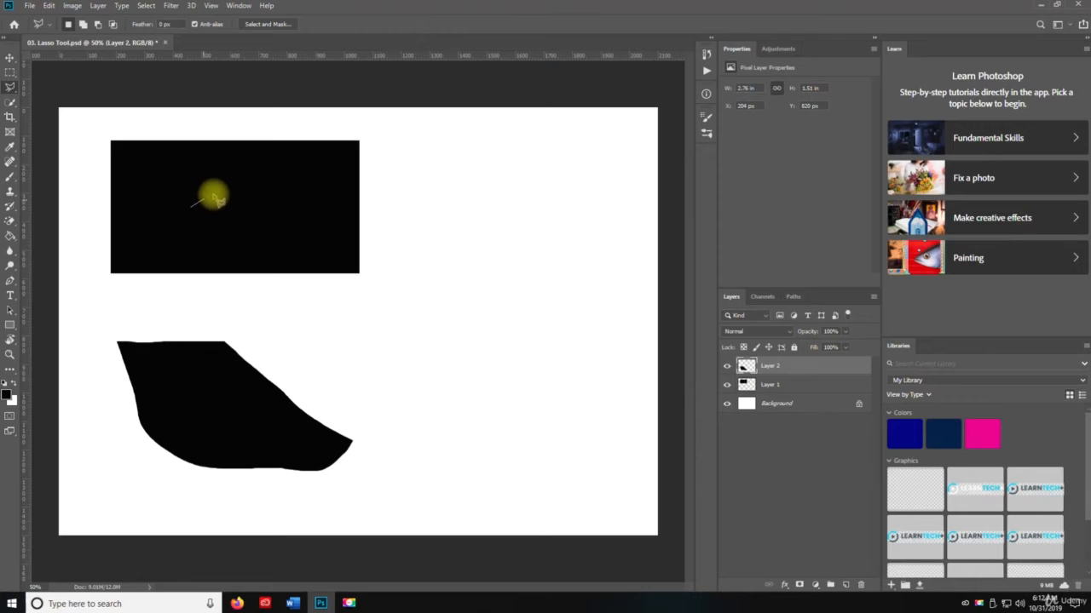
{"action": "left_click", "coordinate": [293, 165]}
{"action": "left_click", "coordinate": [359, 232]}
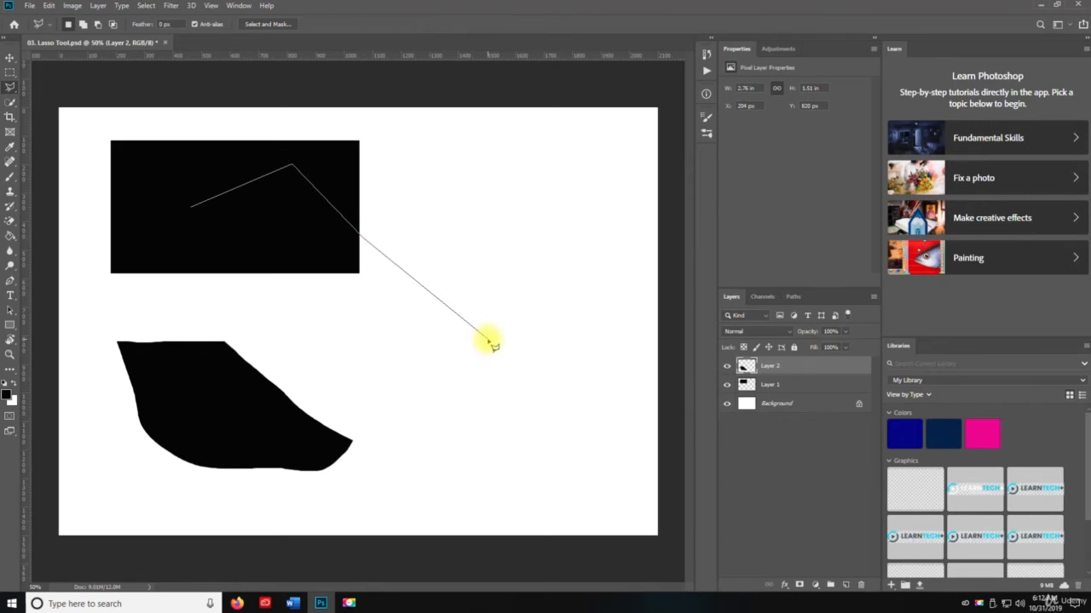
{"action": "left_click", "coordinate": [487, 340]}
{"action": "left_click", "coordinate": [425, 399]}
{"action": "left_click", "coordinate": [313, 371]}
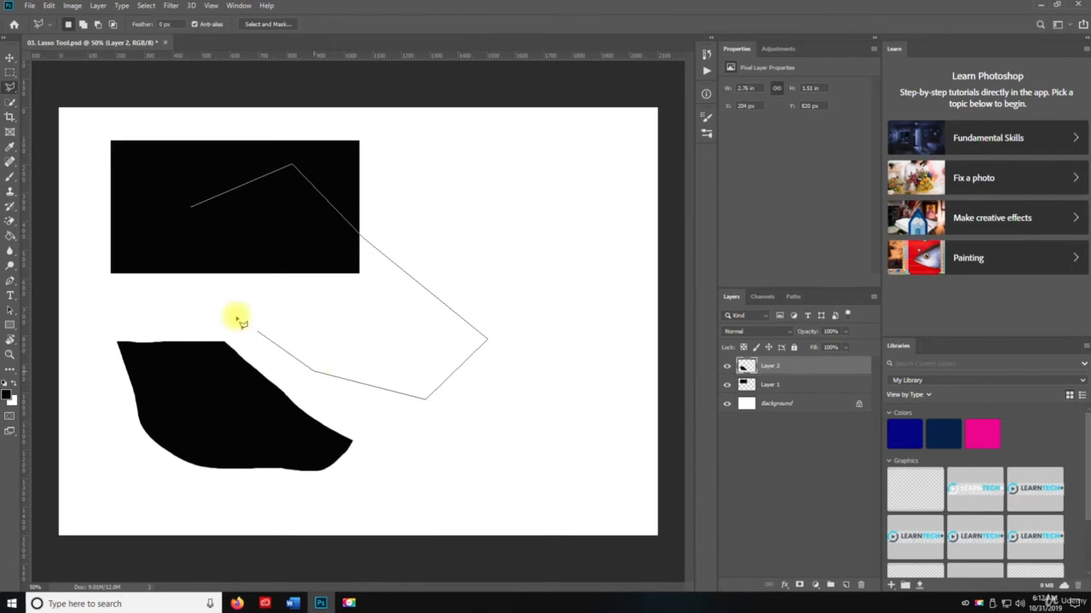
{"action": "left_click", "coordinate": [219, 302]}
{"action": "left_click", "coordinate": [136, 256]}
{"action": "left_click", "coordinate": [161, 211]}
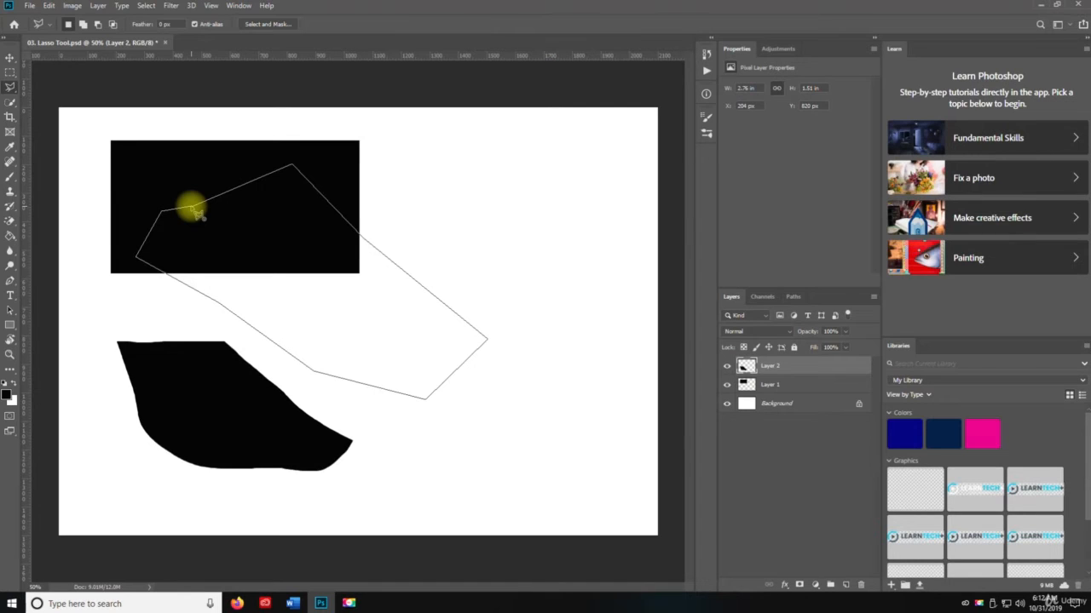
{"action": "left_click", "coordinate": [196, 211]}
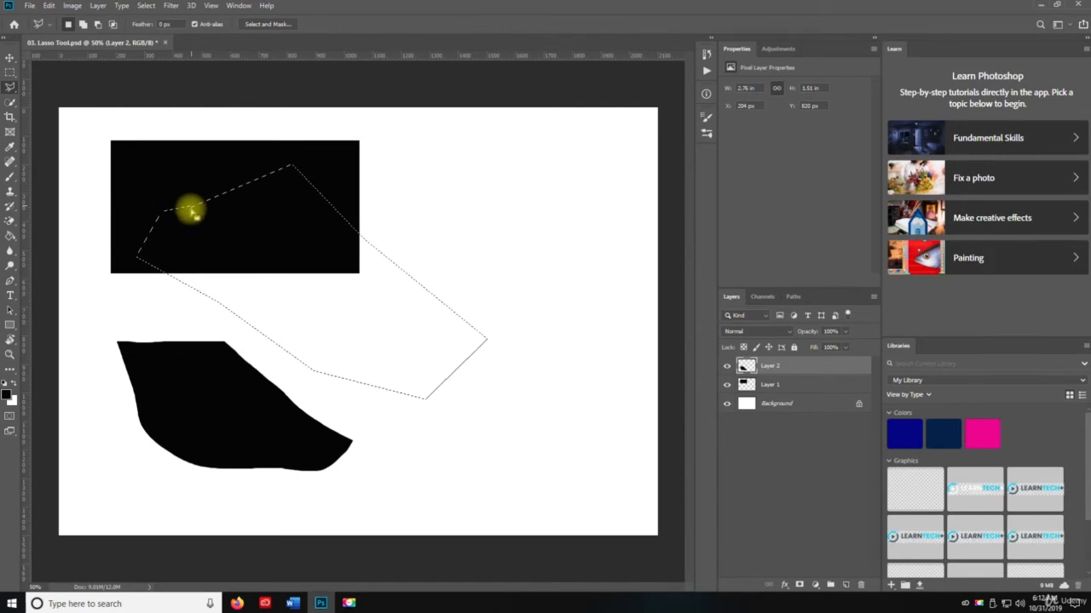
Delete the polygonal selection's area from the black rectangle on Layer 1 and deselect
{"action": "key", "text": "v"}
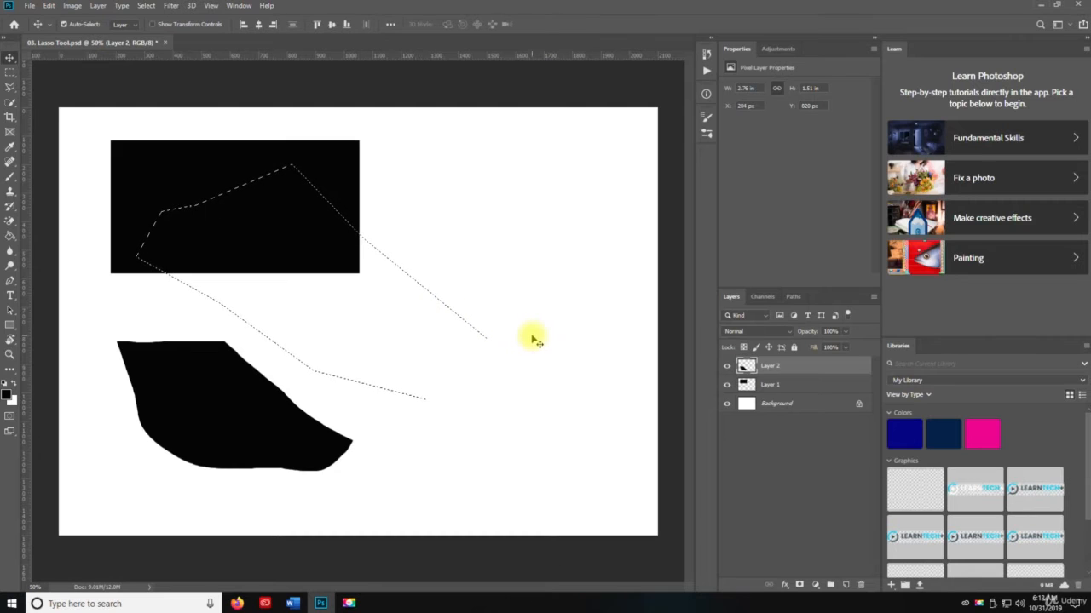
{"action": "key", "text": "Delete"}
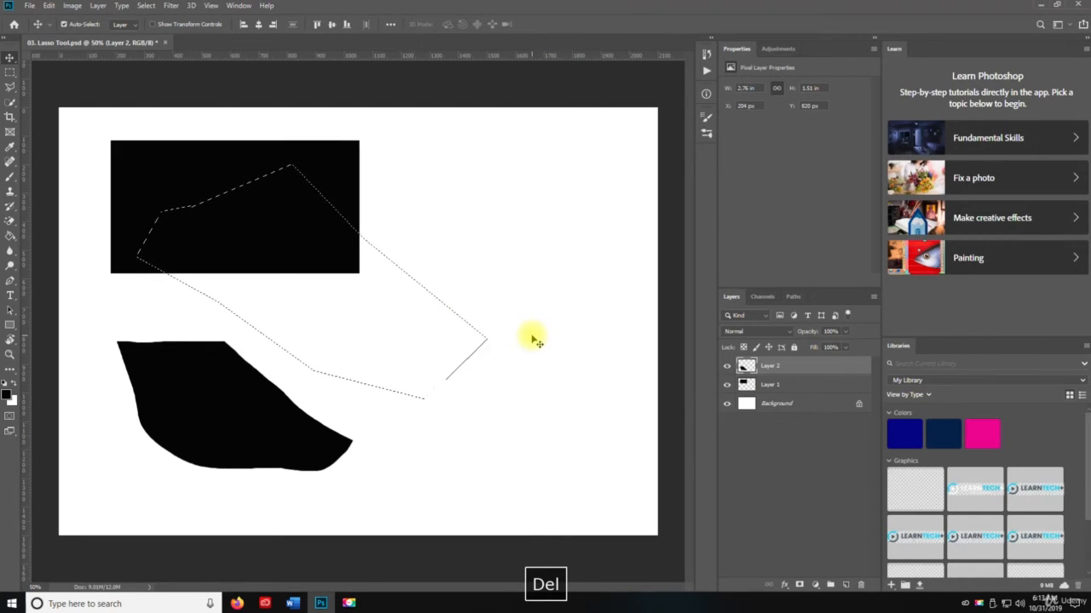
{"action": "left_click", "coordinate": [789, 391]}
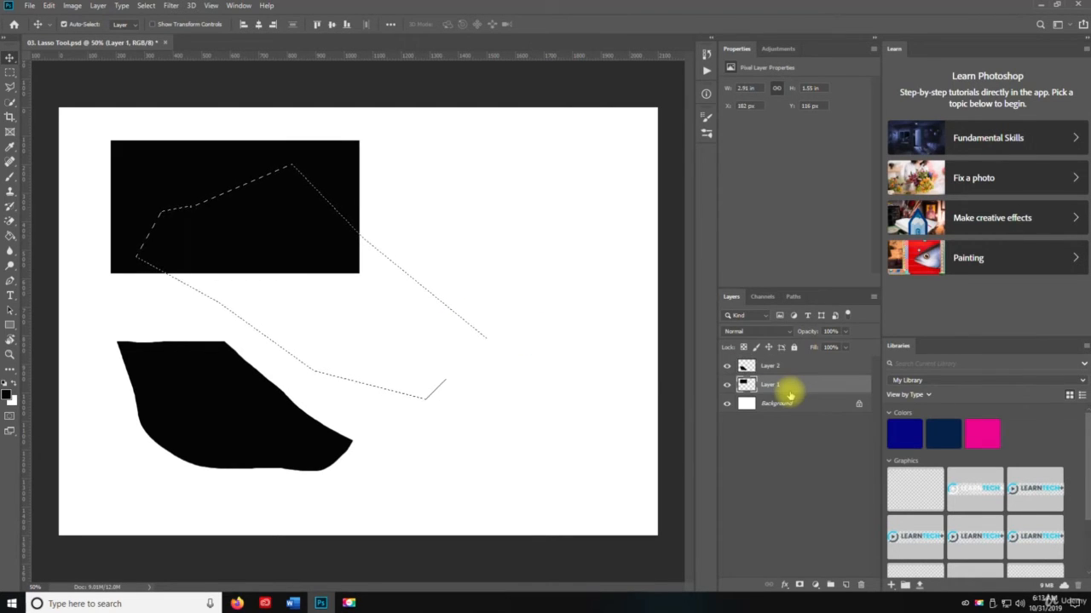
{"action": "key", "text": "Delete"}
{"action": "key", "text": "ctrl+d"}
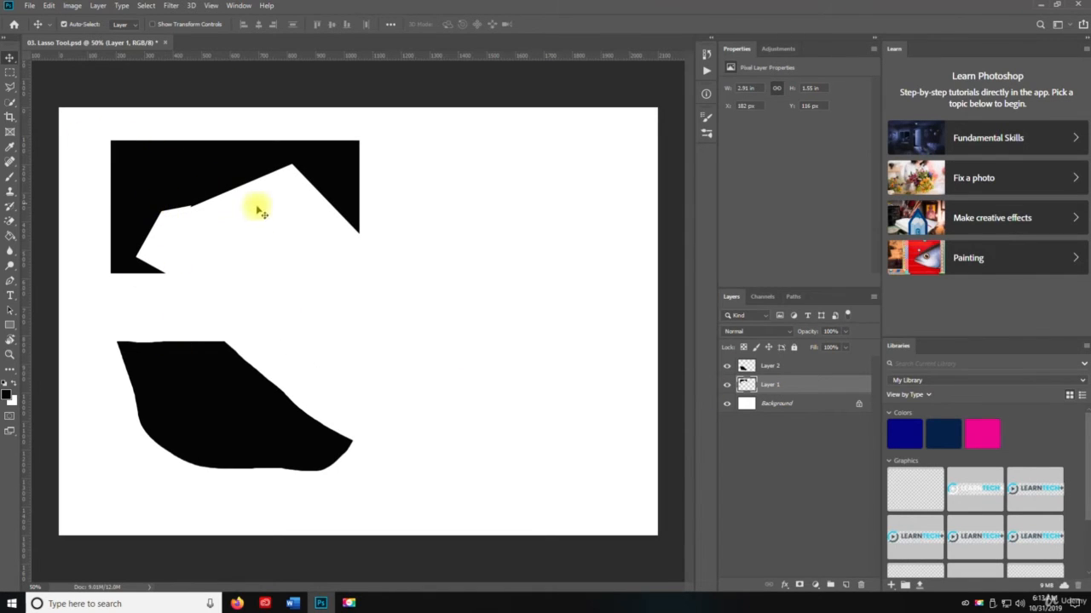
Outline the lower black shape on Layer 2 with a straight-edged Polygonal Lasso selection, delete the enclosed area and deselect
{"action": "left_click", "coordinate": [11, 87]}
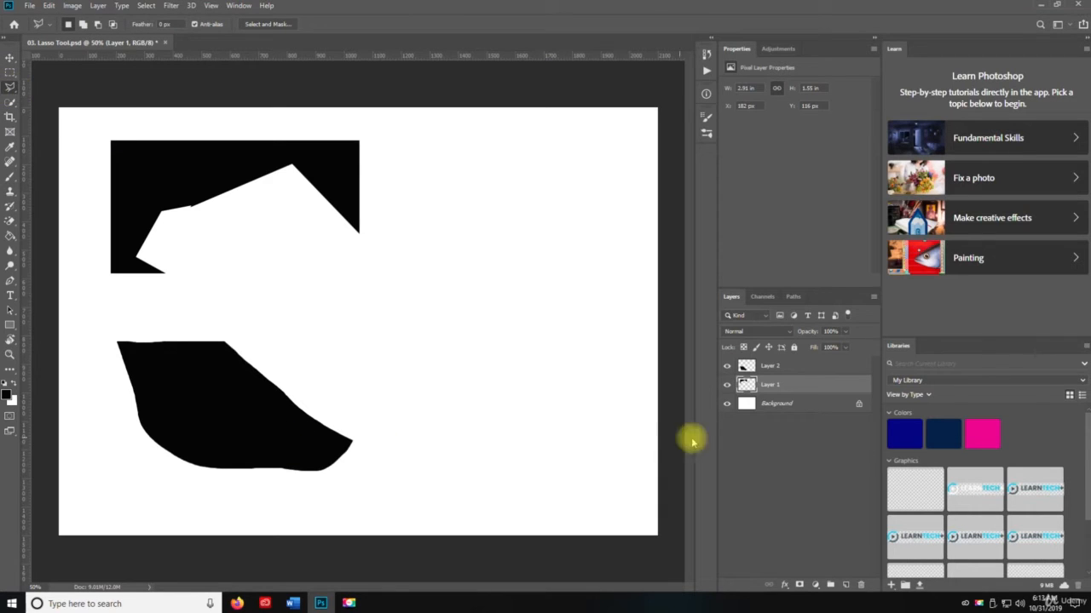
{"action": "left_click", "coordinate": [769, 366]}
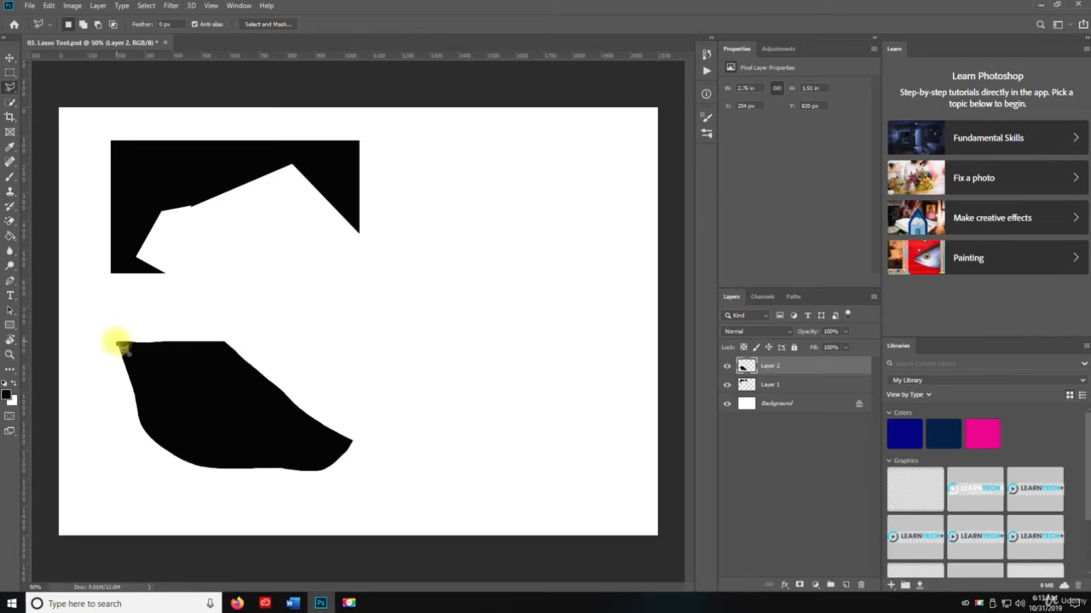
{"action": "left_click_drag", "start_coordinate": [123, 348], "coordinate": [197, 343]}
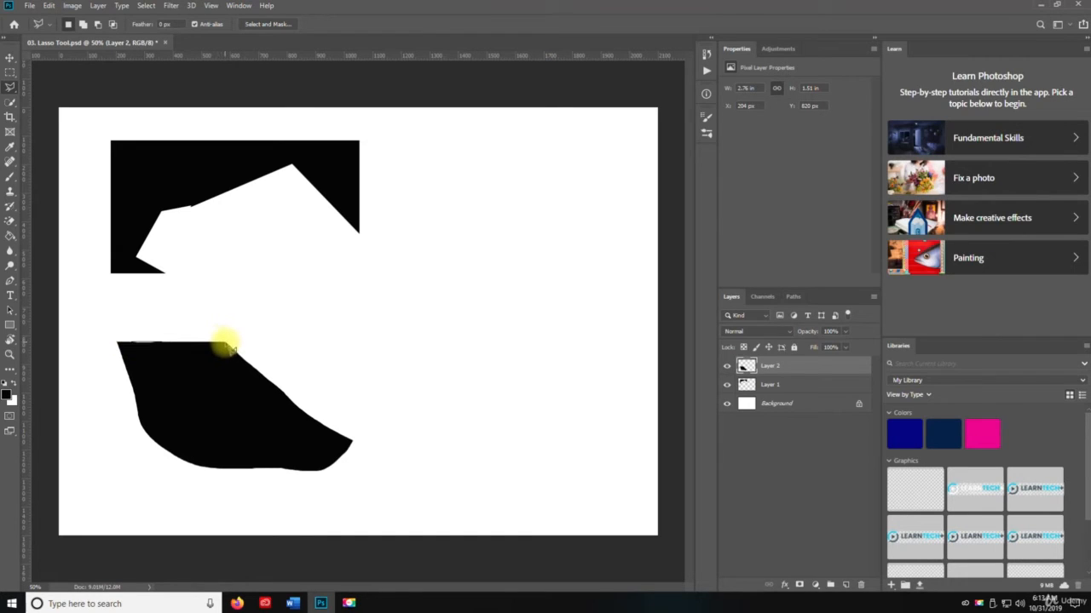
{"action": "left_click", "coordinate": [227, 344]}
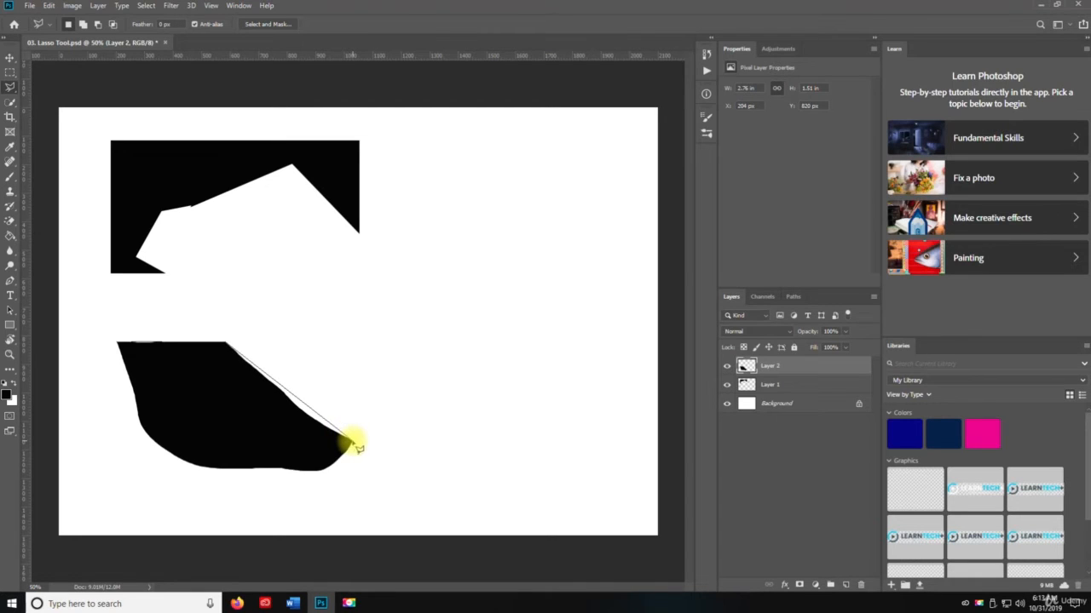
{"action": "left_click", "coordinate": [351, 441]}
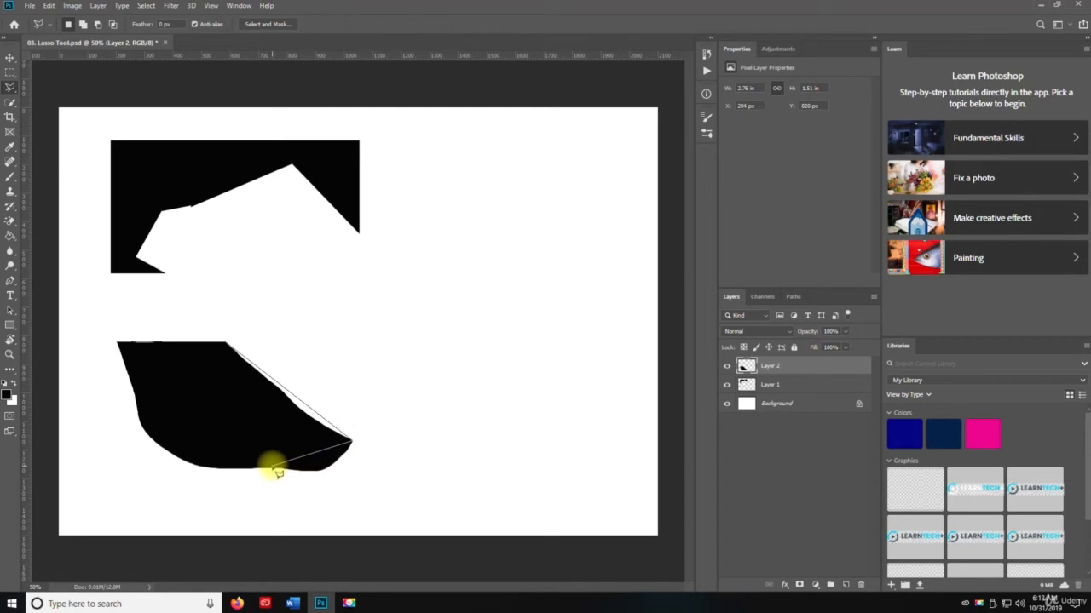
{"action": "left_click", "coordinate": [273, 467]}
{"action": "left_click", "coordinate": [161, 441]}
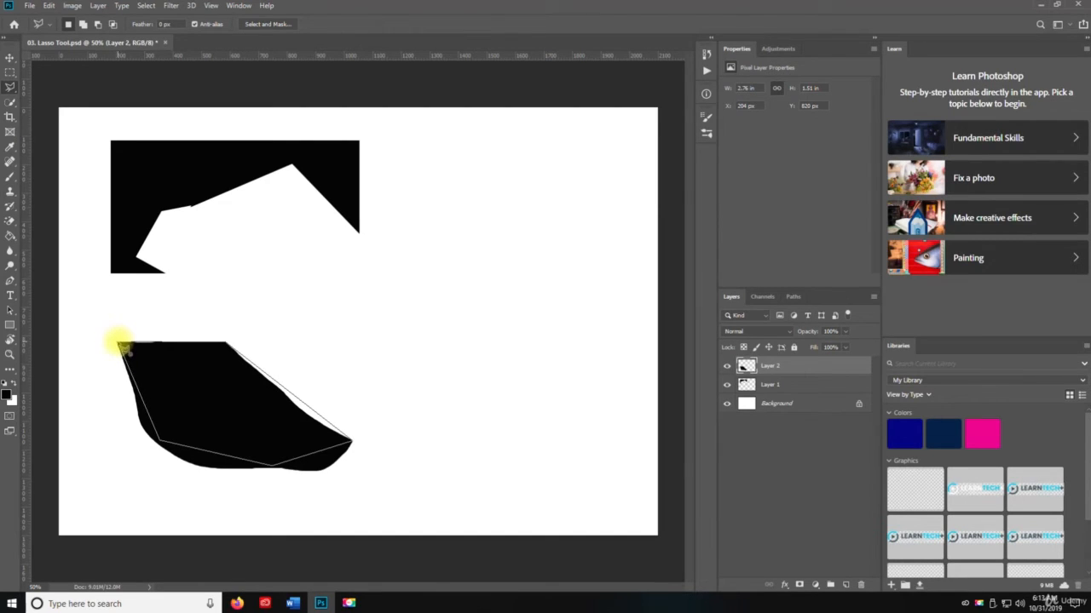
{"action": "left_click", "coordinate": [122, 345]}
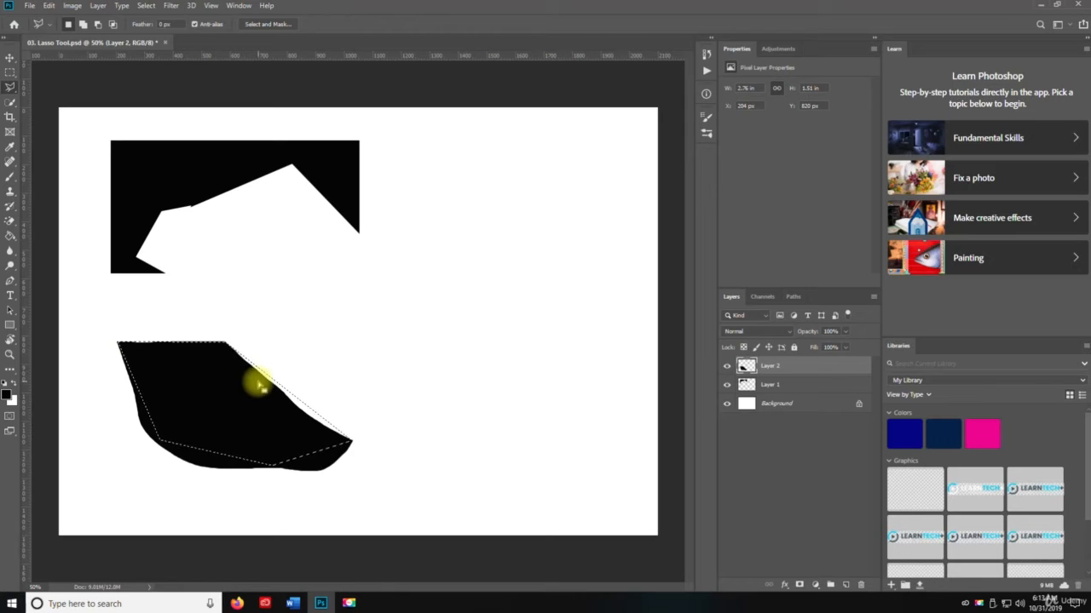
{"action": "key", "text": "Delete"}
{"action": "key", "text": "ctrl+d"}
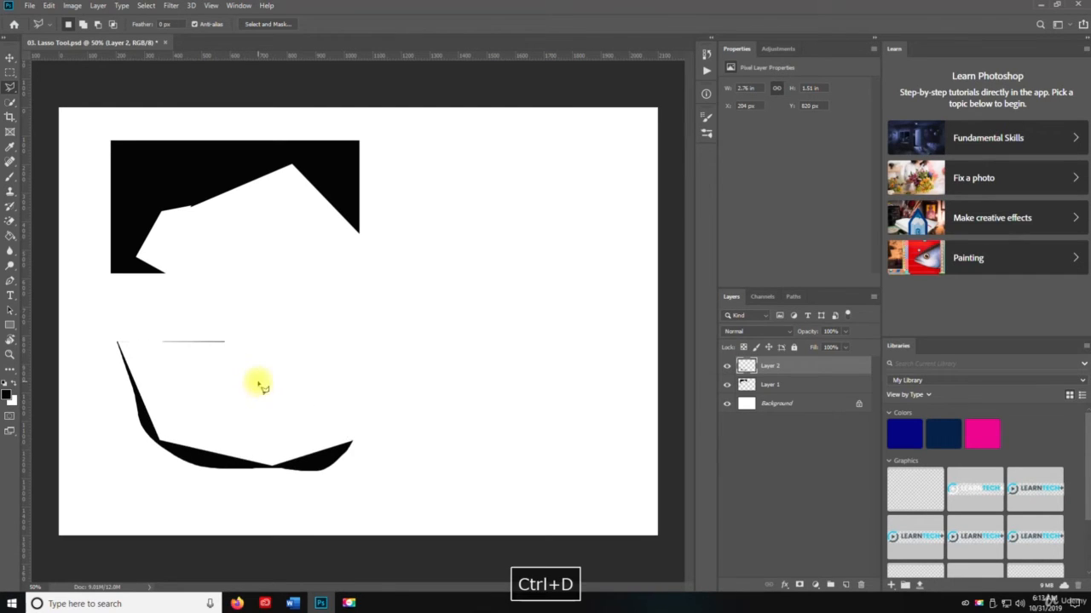
{"action": "key", "text": "v"}
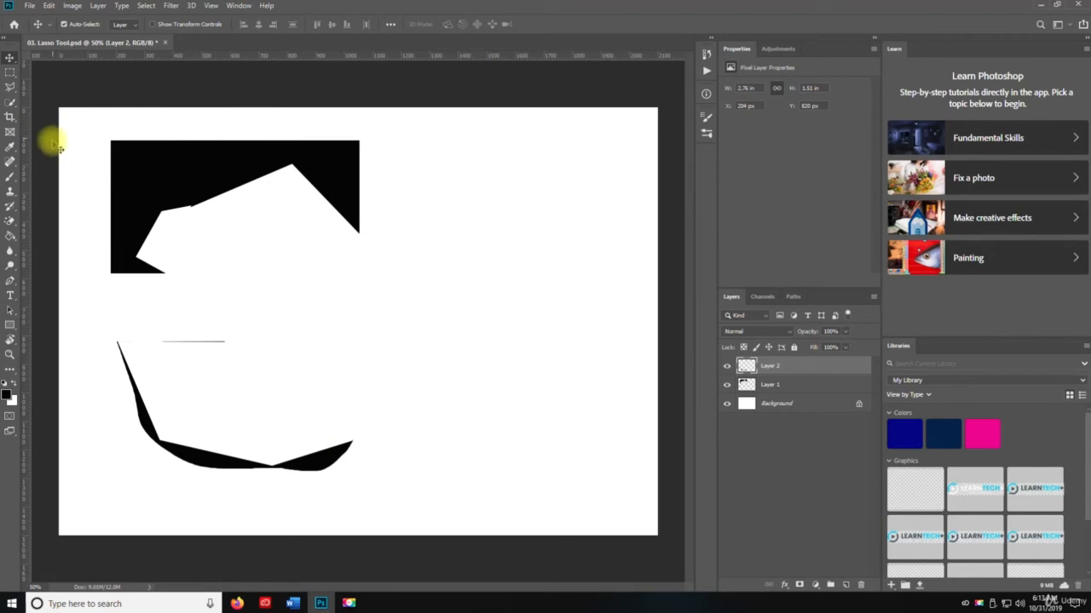
Try to trace the upper black shape's outline with the Polygonal Lasso tool, and discard the resulting selection
{"action": "key", "text": "l"}
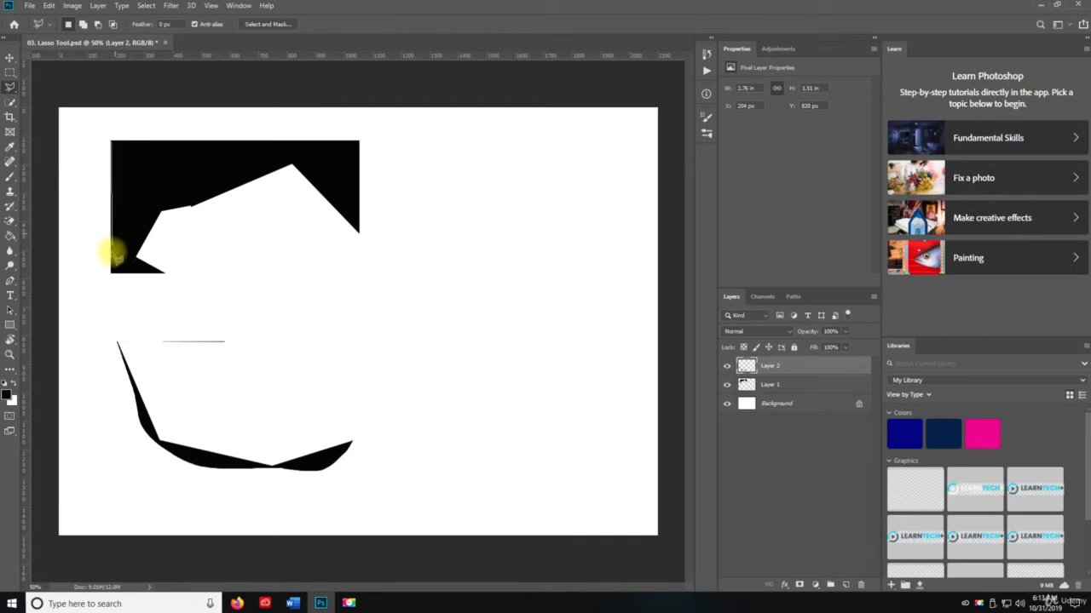
{"action": "mouse_move", "coordinate": [117, 277]}
{"action": "left_mouse_down"}
{"action": "mouse_move", "coordinate": [176, 278]}
{"action": "mouse_move", "coordinate": [143, 249]}
{"action": "mouse_move", "coordinate": [137, 261]}
{"action": "mouse_move", "coordinate": [146, 213]}
{"action": "mouse_move", "coordinate": [196, 213]}
{"action": "mouse_move", "coordinate": [296, 169]}
{"action": "mouse_move", "coordinate": [283, 165]}
{"action": "mouse_move", "coordinate": [303, 170]}
{"action": "mouse_move", "coordinate": [362, 237]}
{"action": "mouse_move", "coordinate": [362, 149]}
{"action": "mouse_move", "coordinate": [122, 142]}
{"action": "mouse_move", "coordinate": [117, 273]}
{"action": "left_mouse_up"}
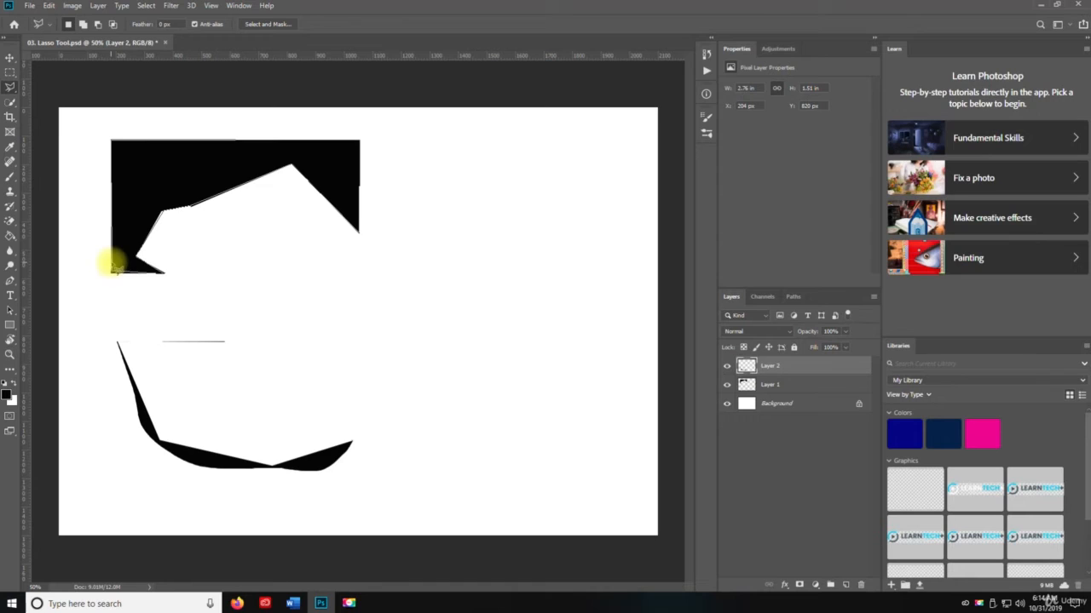
{"action": "key", "text": "ctrl+d"}
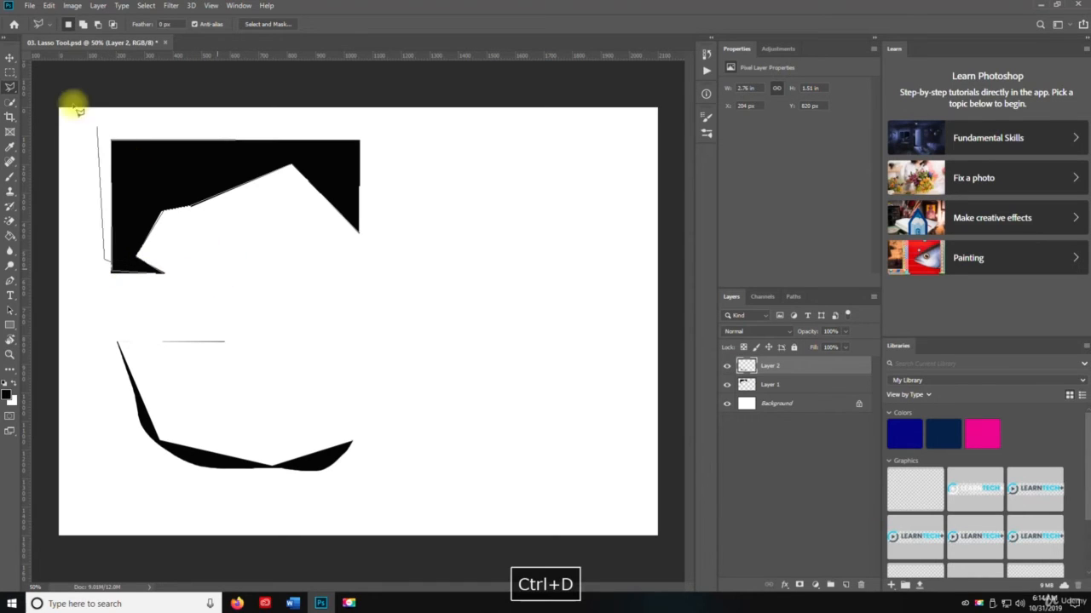
{"action": "left_click", "coordinate": [33, 75]}
{"action": "left_click", "coordinate": [304, 300]}
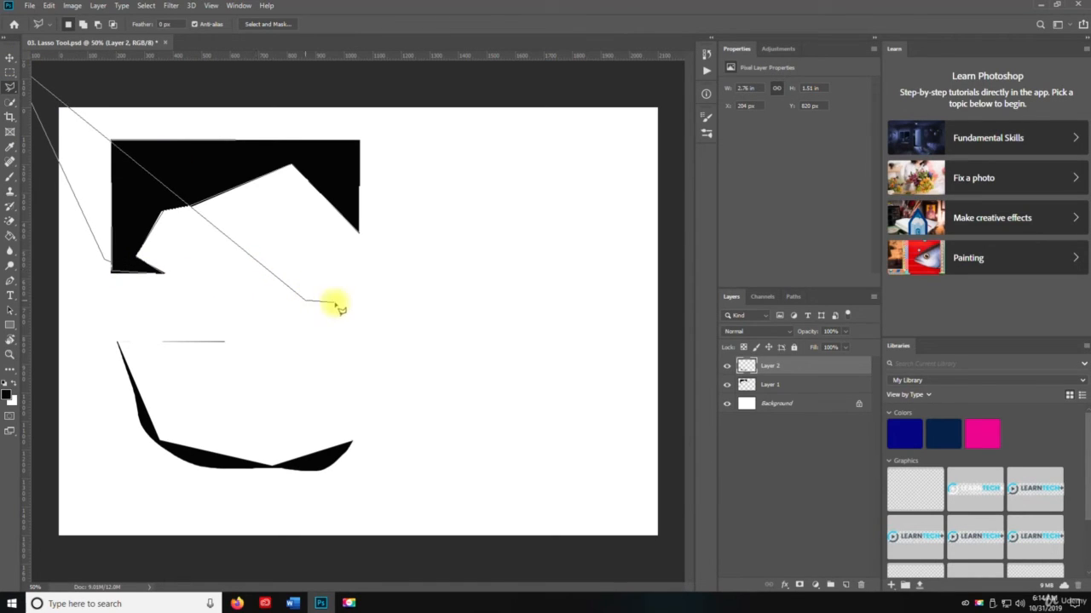
{"action": "left_click", "coordinate": [449, 297]}
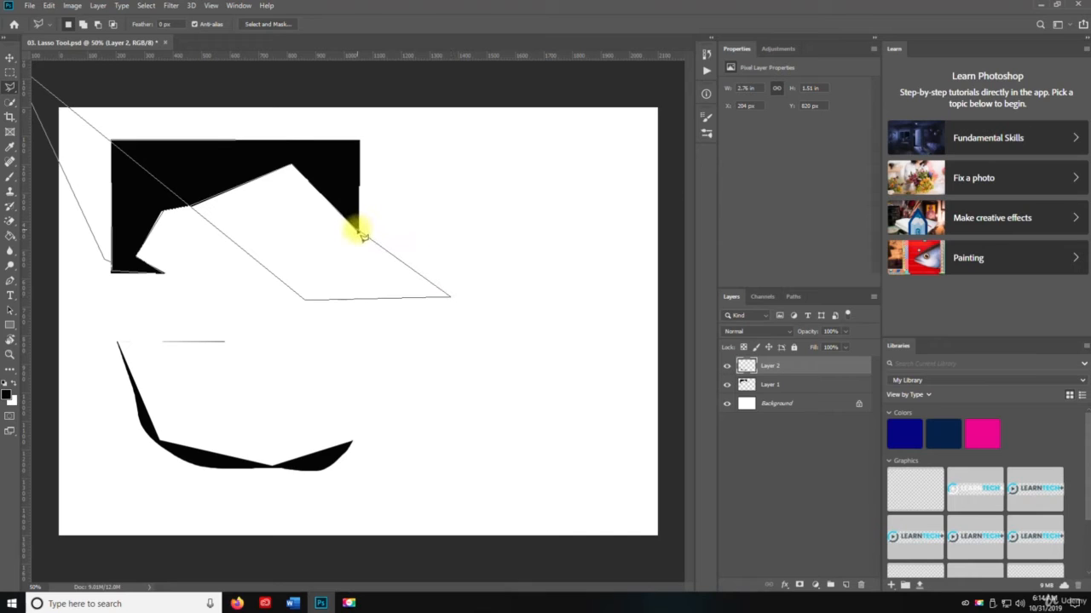
{"action": "left_click", "coordinate": [206, 135]}
{"action": "left_click", "coordinate": [134, 175]}
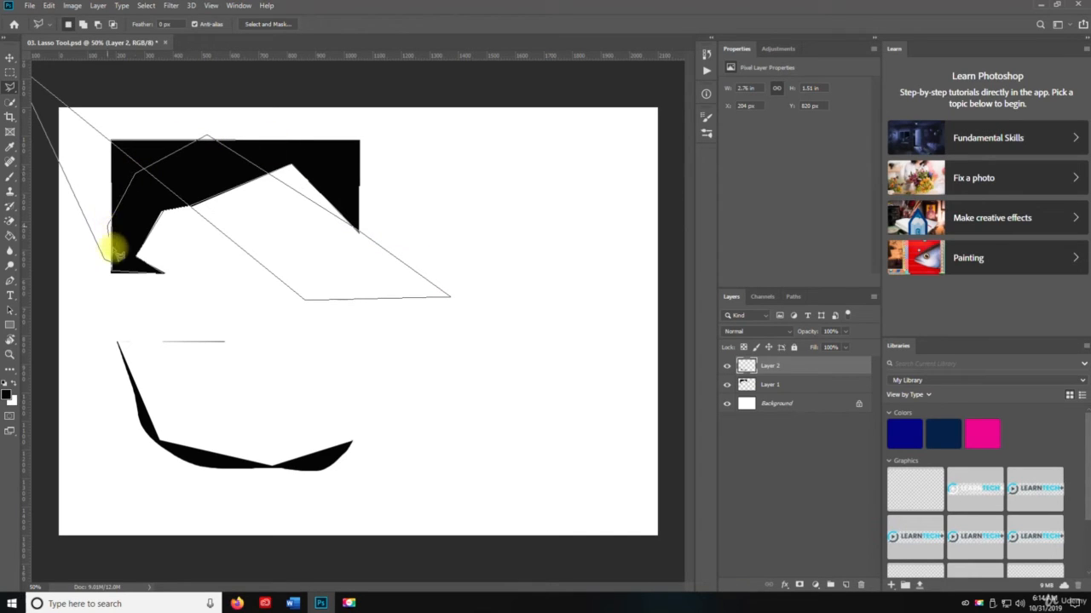
{"action": "left_click", "coordinate": [159, 274]}
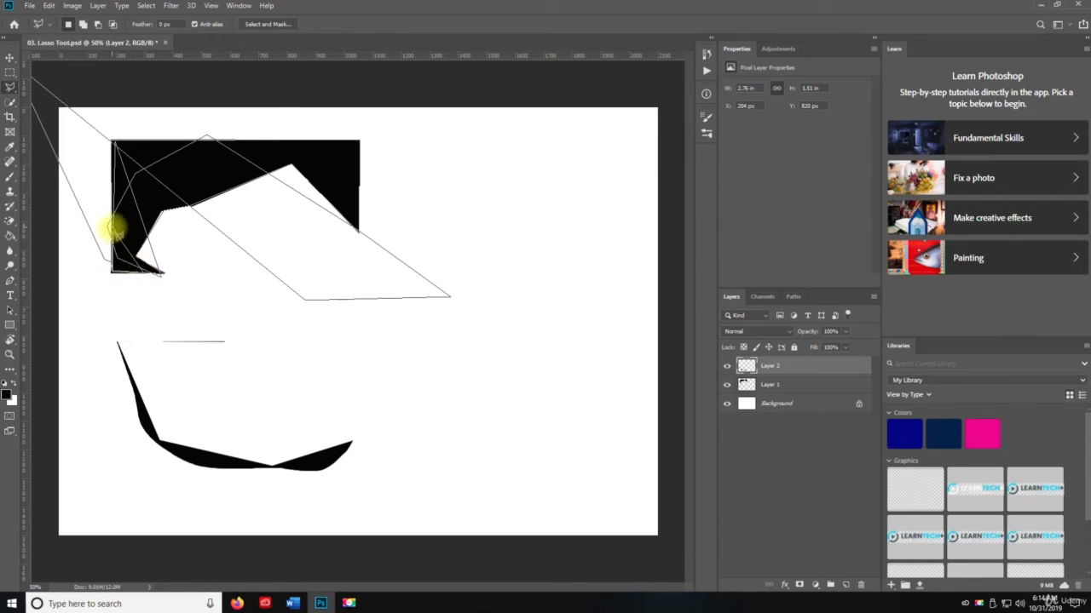
{"action": "left_click", "coordinate": [110, 141]}
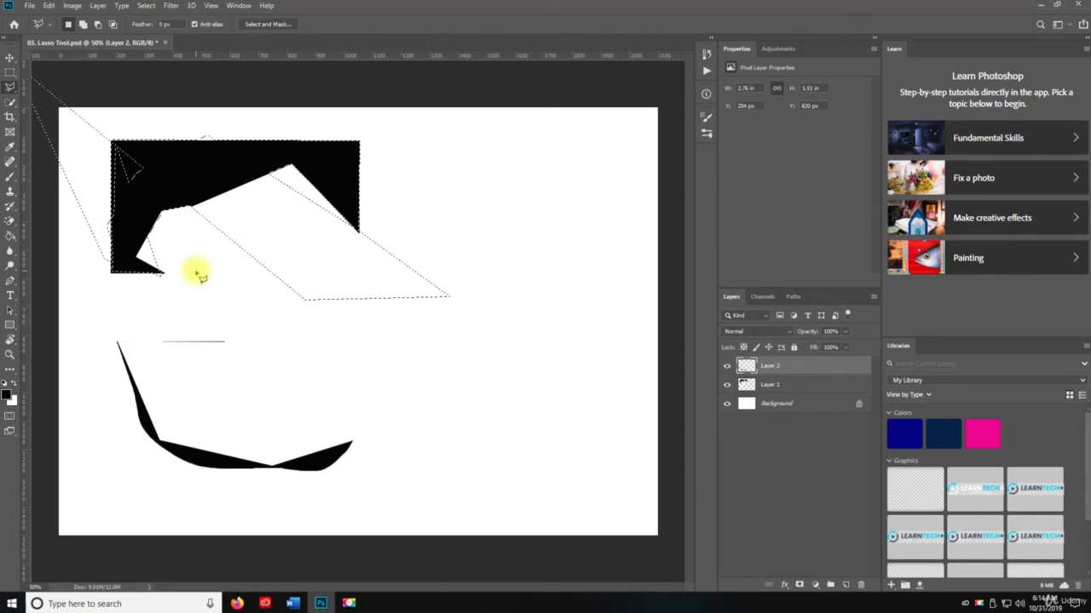
{"action": "key", "text": "ctrl+d"}
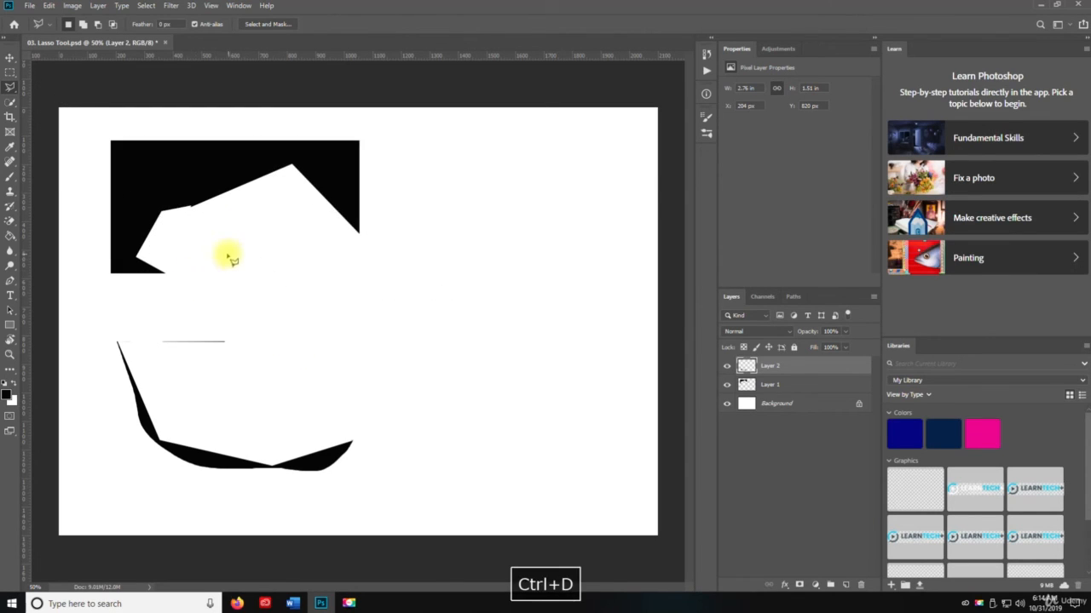
Outline the left part of the upper black shape with the Polygonal Lasso tool, delete it from Layer 1 and deselect
{"action": "key", "text": "v"}
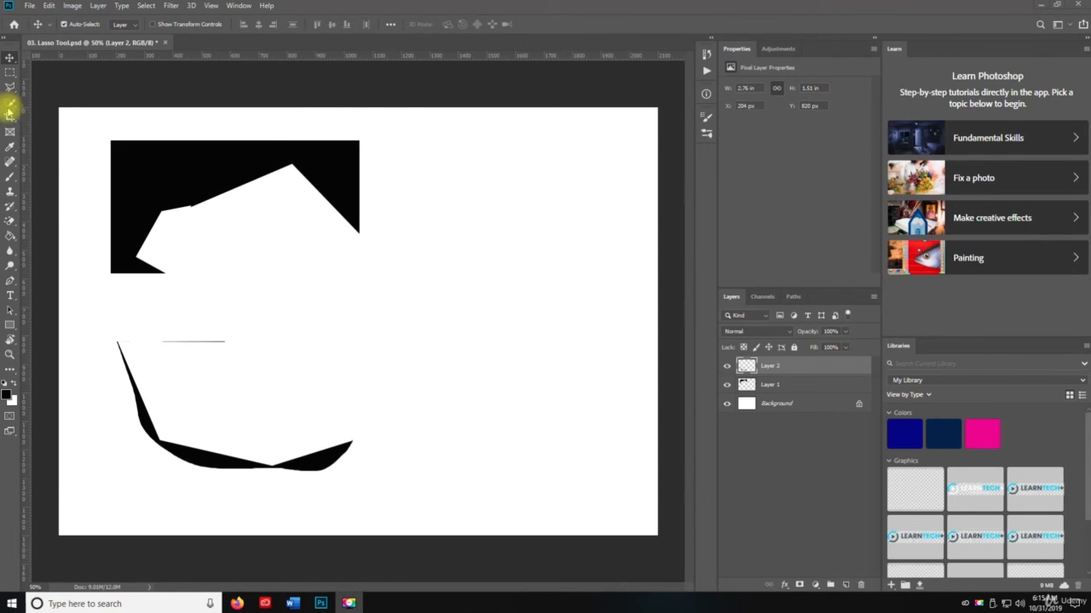
{"action": "key", "text": "space"}
{"action": "left_click_drag", "start_coordinate": [11, 89], "coordinate": [49, 94]}
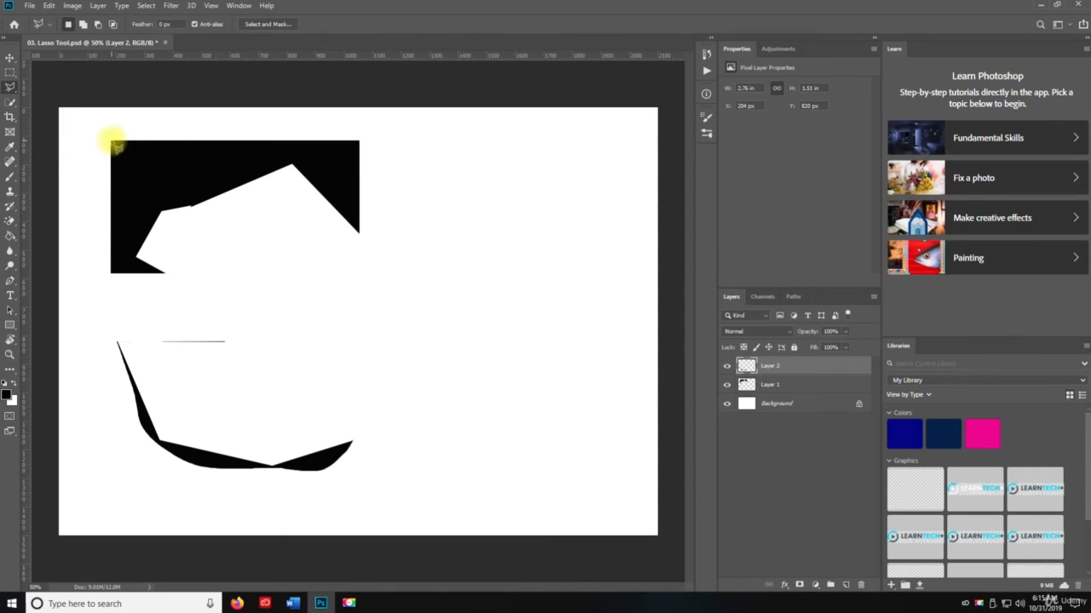
{"action": "left_click", "coordinate": [111, 272]}
{"action": "left_click", "coordinate": [163, 273]}
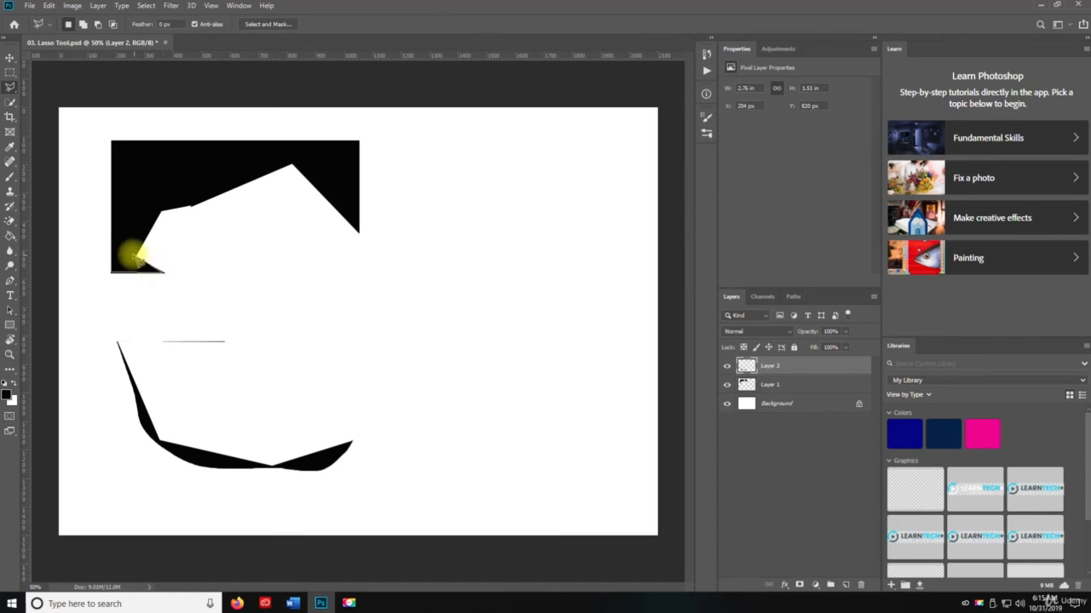
{"action": "left_click", "coordinate": [135, 256]}
{"action": "left_click", "coordinate": [160, 206]}
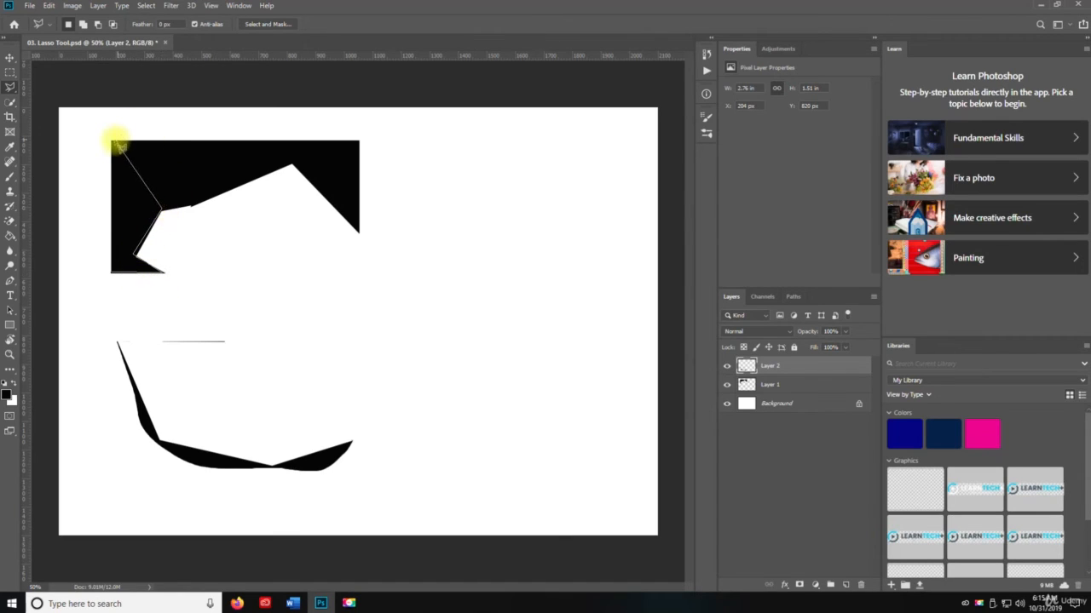
{"action": "double_click", "coordinate": [113, 142]}
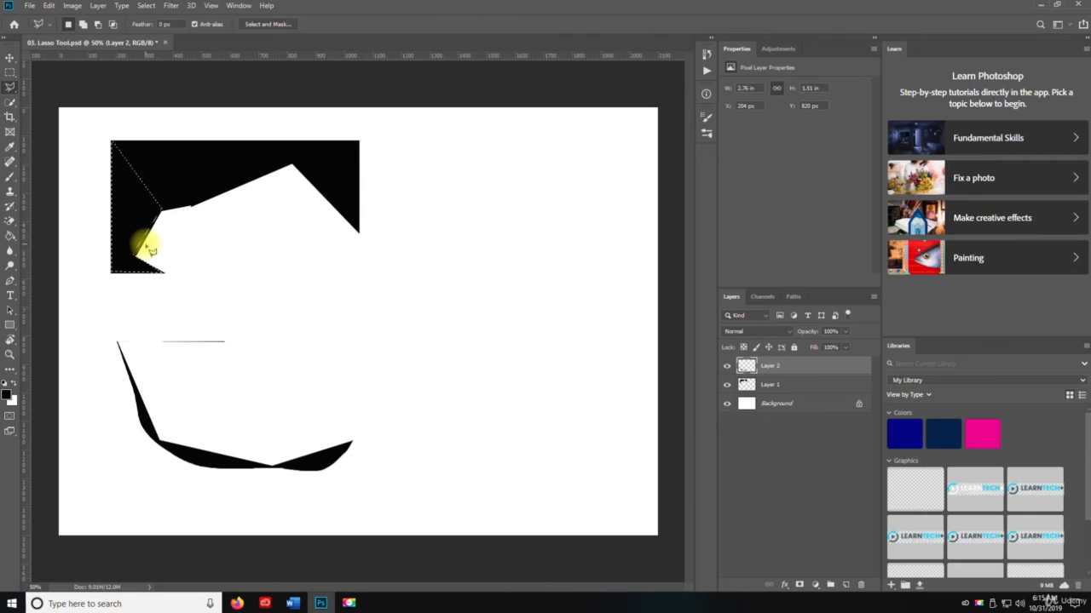
{"action": "key", "text": "Delete"}
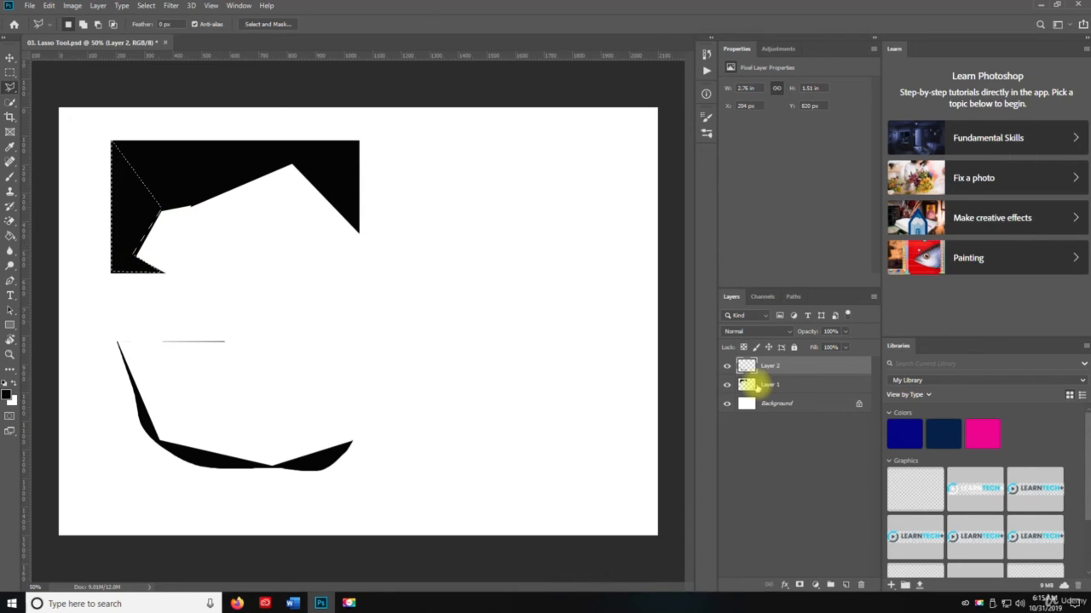
{"action": "left_click", "coordinate": [753, 385]}
{"action": "key", "text": "Delete"}
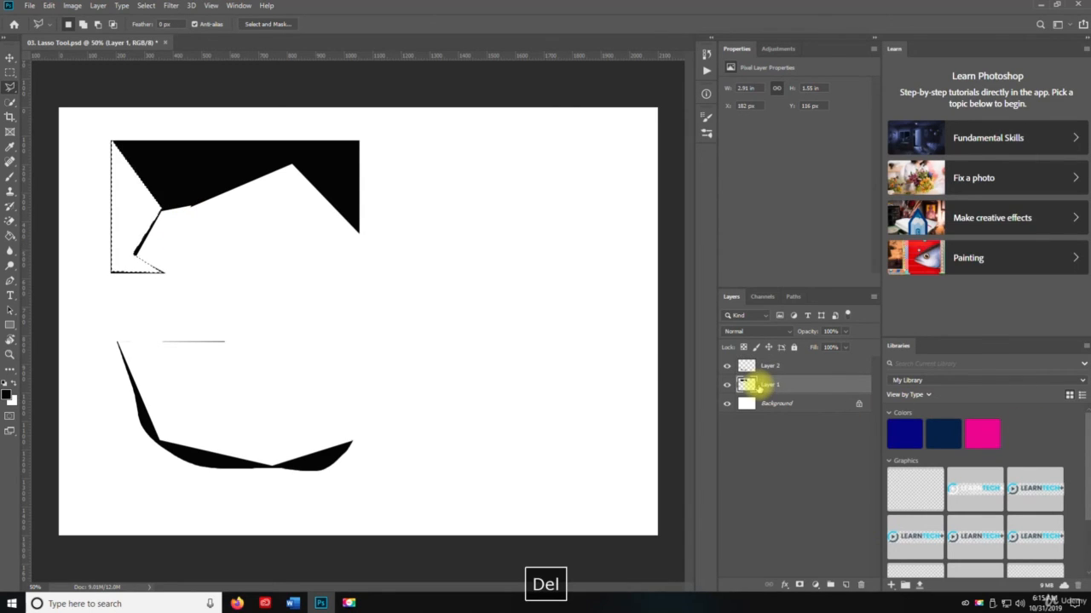
{"action": "key", "text": "ctrl+d"}
{"action": "key", "text": "v"}
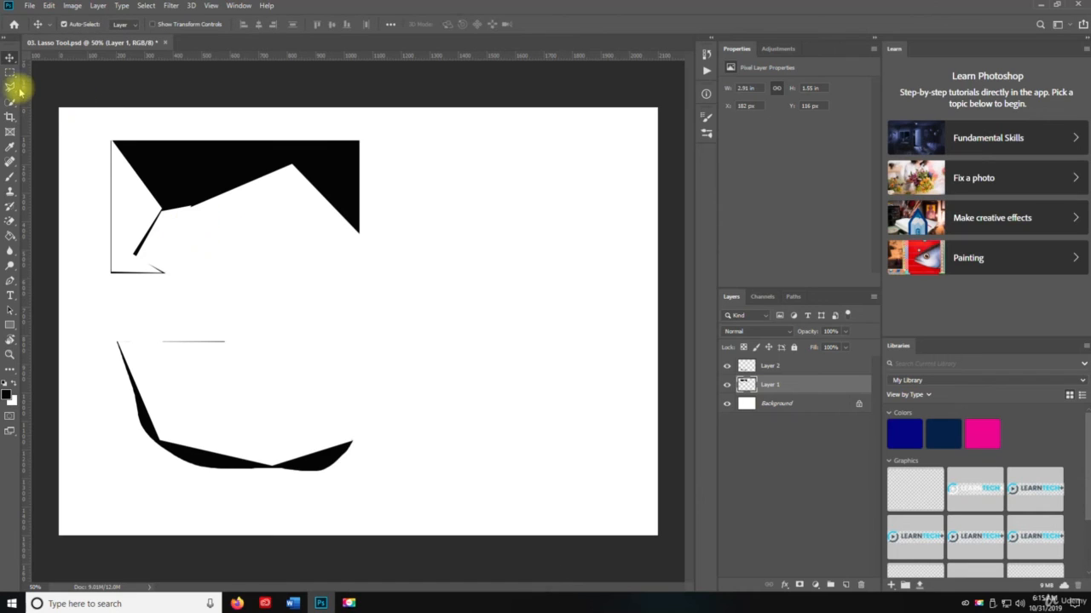
Trace the remaining upper black shape on Layer 1 with the Magnetic Lasso tool, delete the enclosed area and deselect
{"action": "left_click_drag", "start_coordinate": [11, 88], "coordinate": [53, 116]}
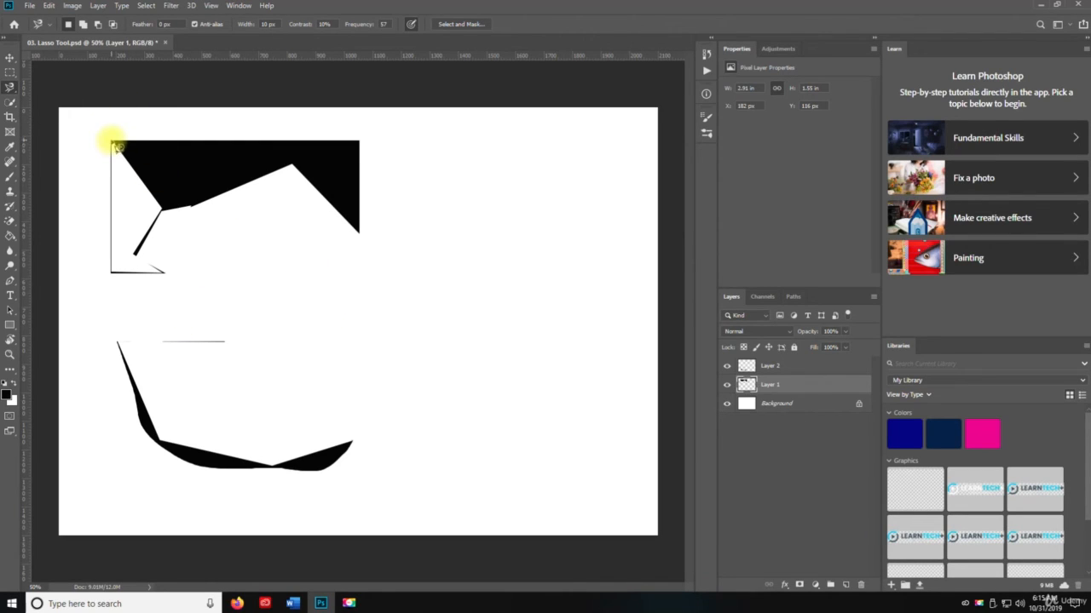
{"action": "left_click", "coordinate": [115, 143]}
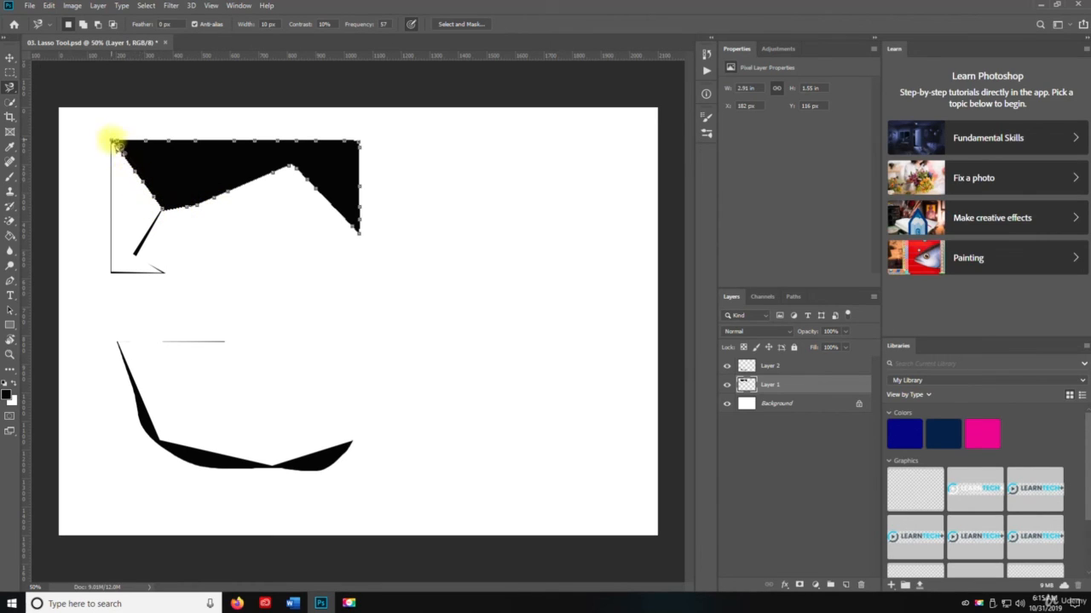
{"action": "left_click", "coordinate": [116, 144]}
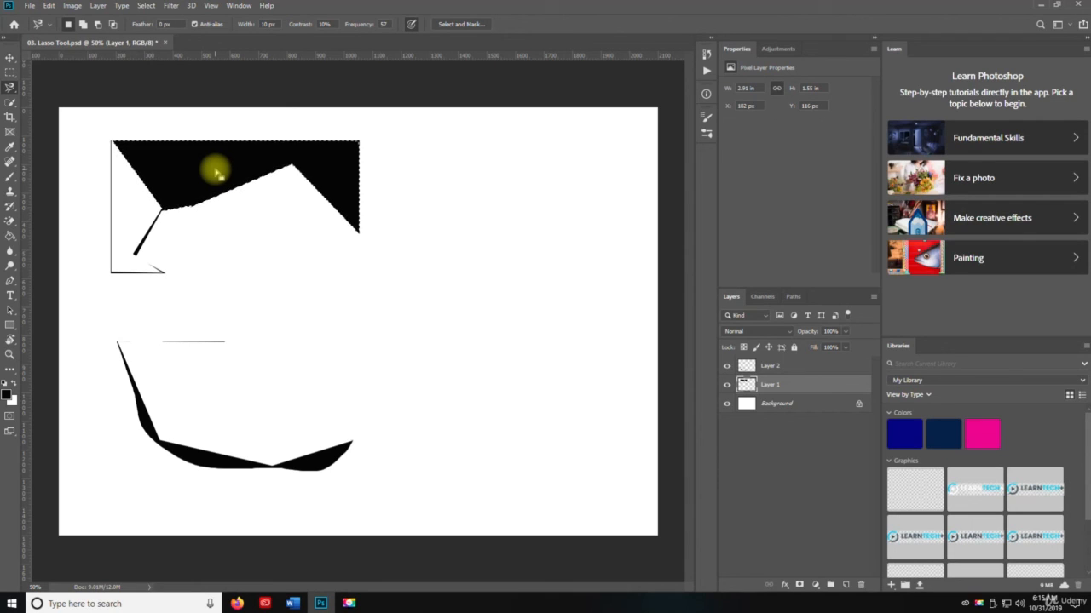
{"action": "key", "text": "Delete"}
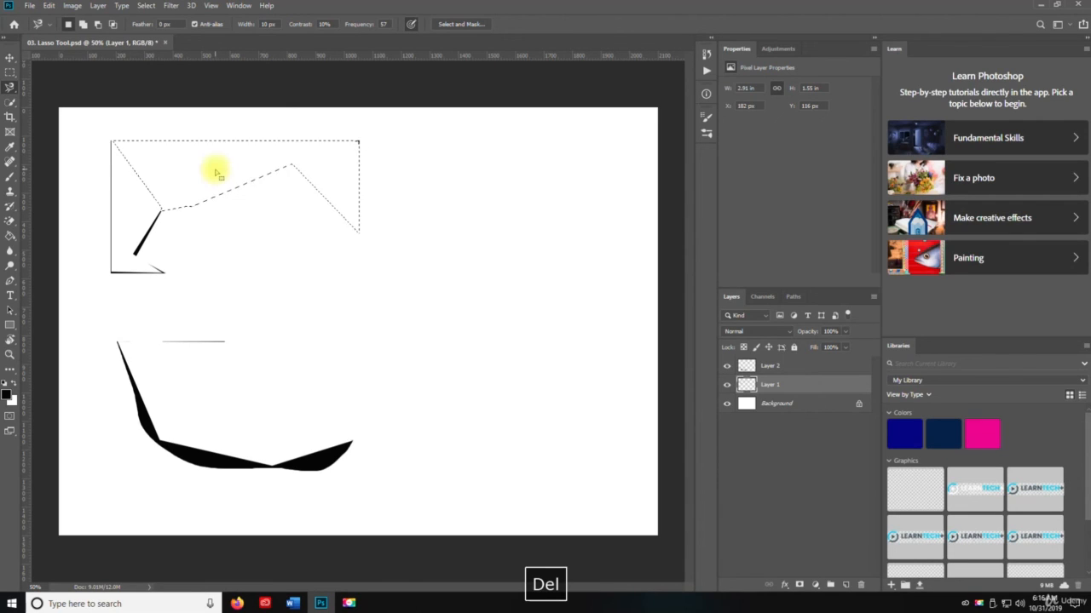
{"action": "key", "text": "ctrl+d"}
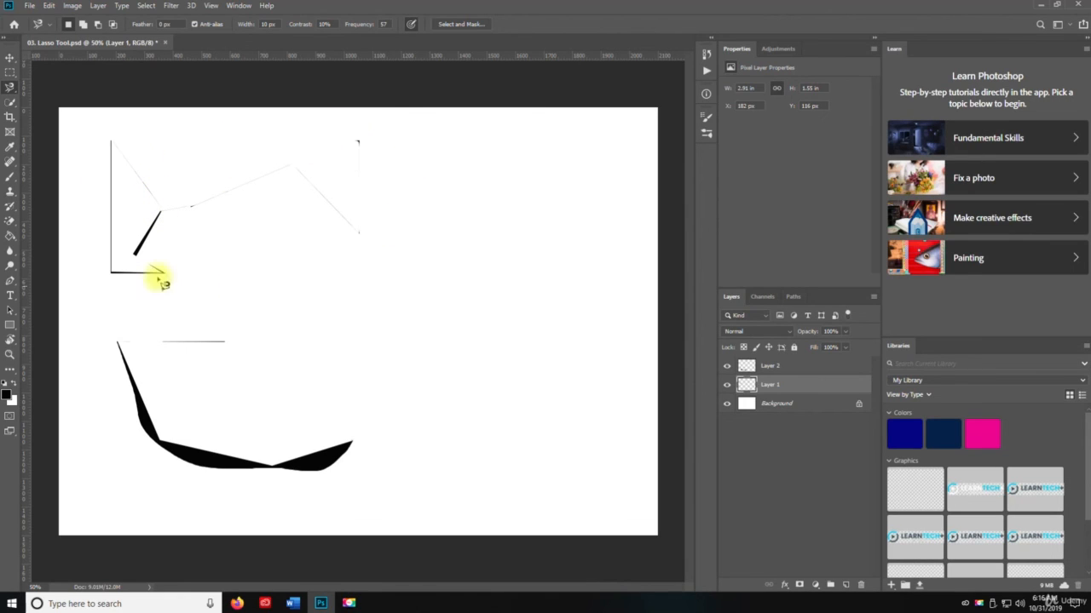
Trace around the lower curved black shape with the Magnetic Lasso tool and copy the selected area from Layer 2
{"action": "left_click", "coordinate": [120, 345]}
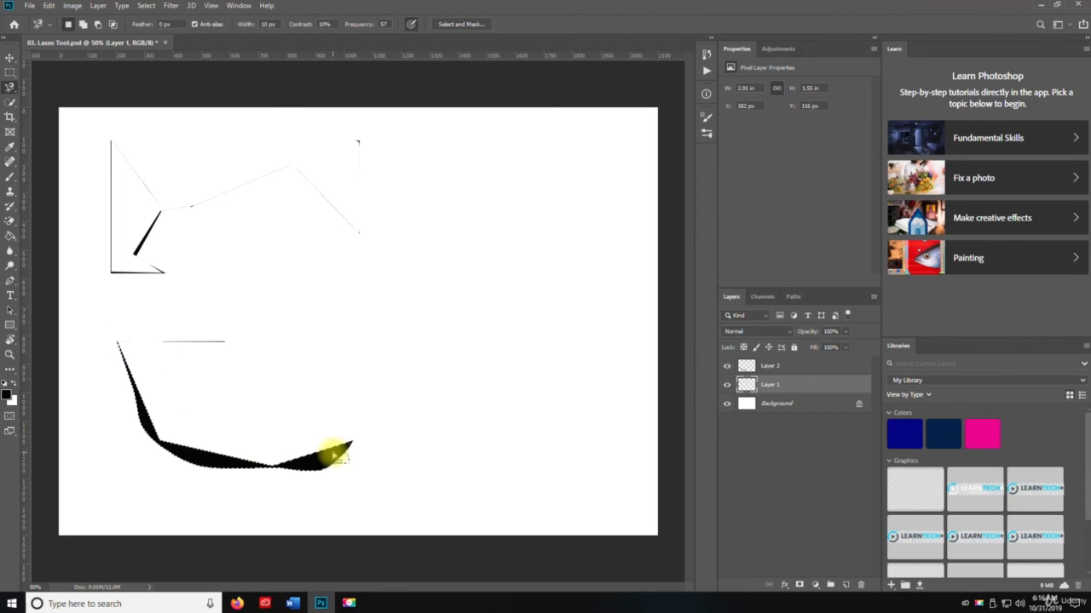
{"action": "key", "text": "v"}
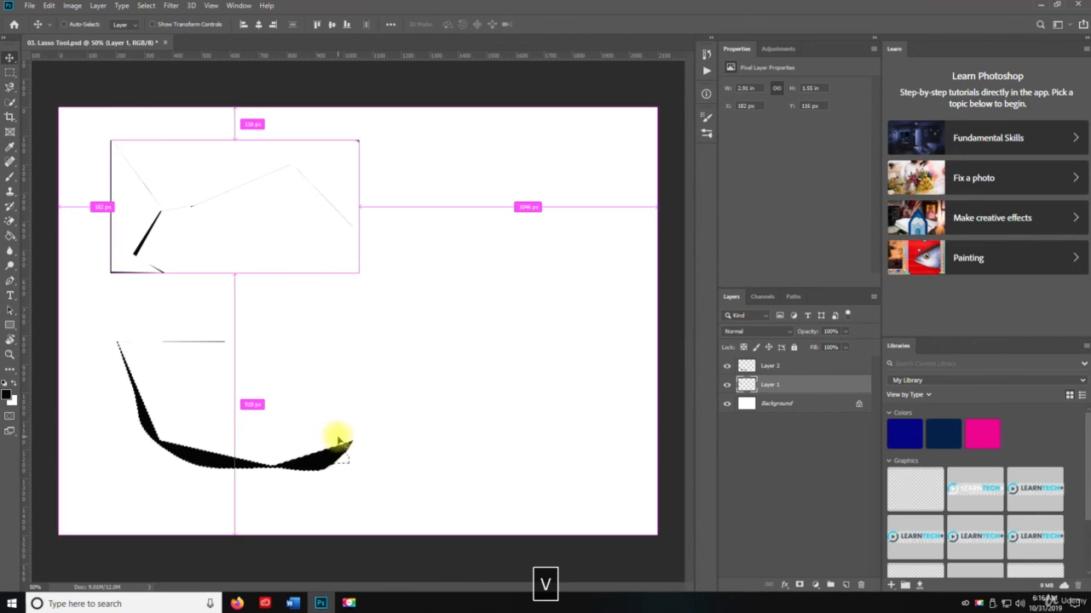
{"action": "key", "text": "ctrl+c"}
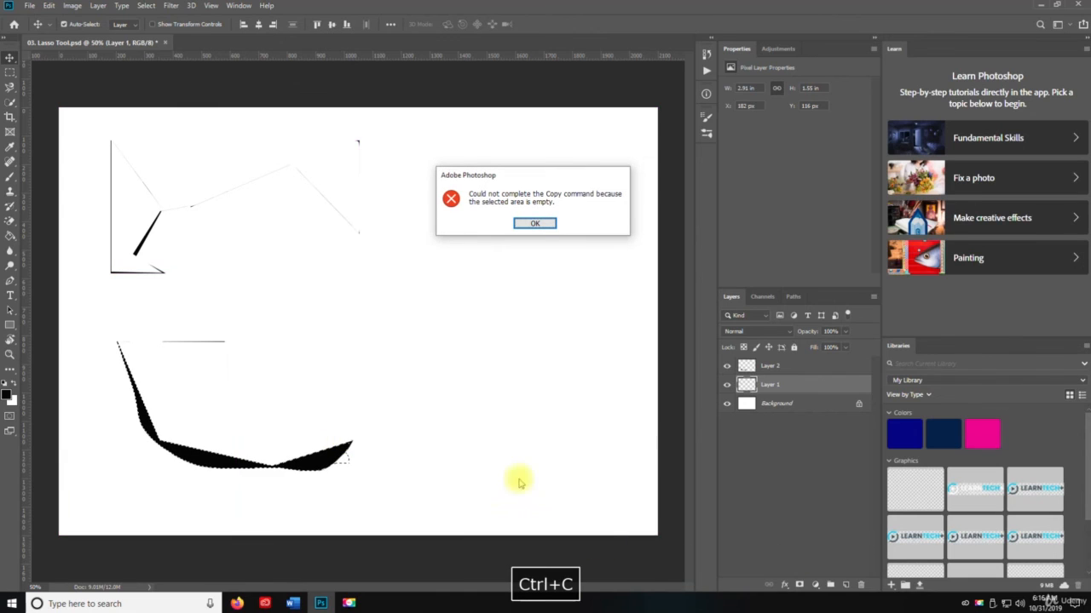
{"action": "left_click", "coordinate": [537, 226]}
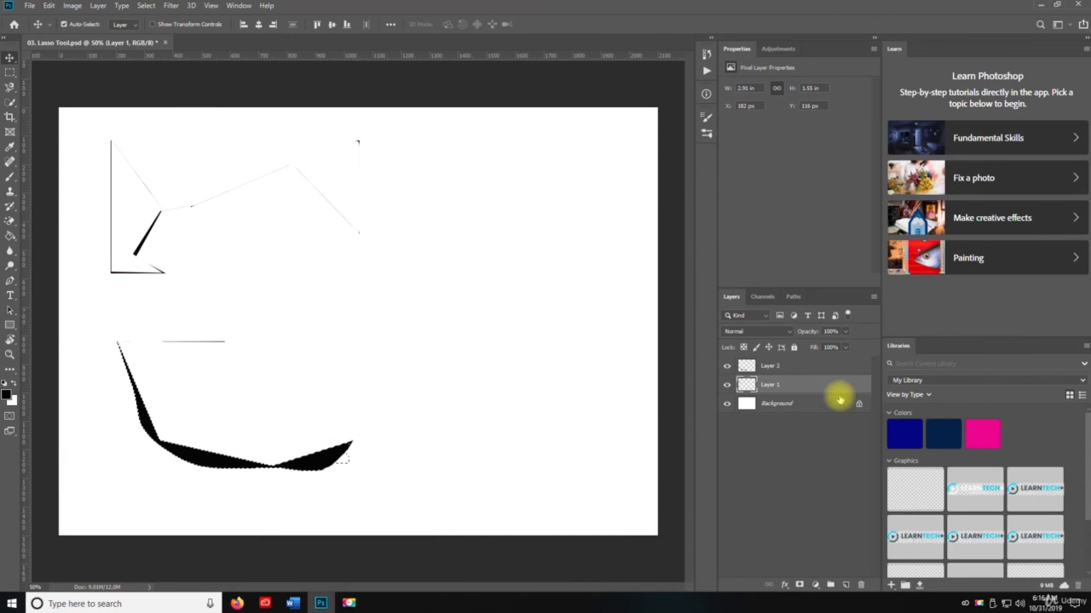
{"action": "left_click", "coordinate": [772, 366]}
{"action": "key", "text": "ctrl+c"}
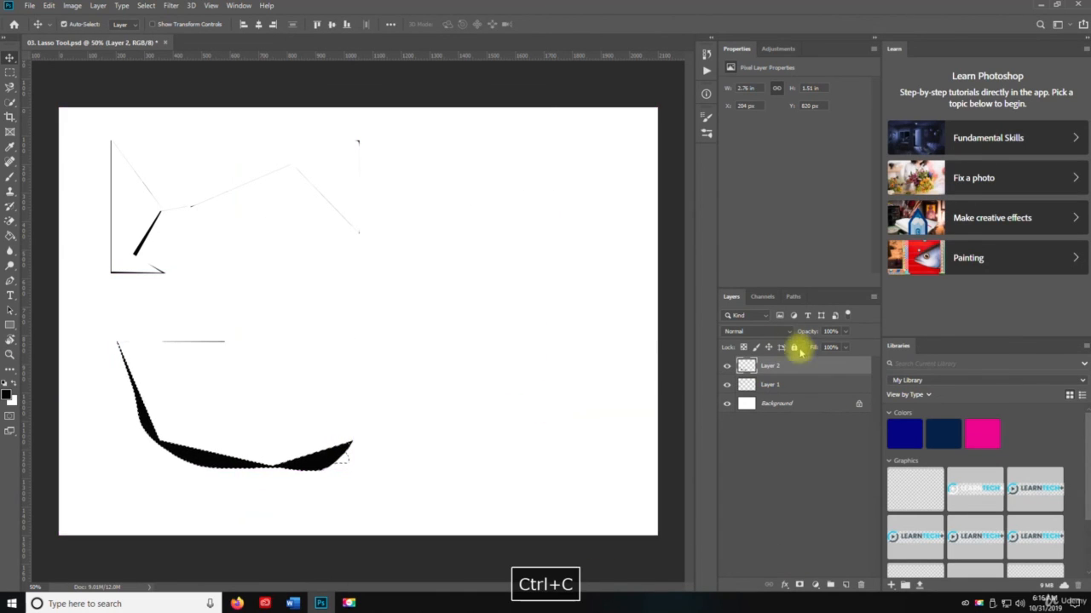
Paste the copied shape onto a new layer and move it up and right to about X 800 px, Y 332 px
{"action": "left_click", "coordinate": [845, 585]}
{"action": "key", "text": "ctrl+v"}
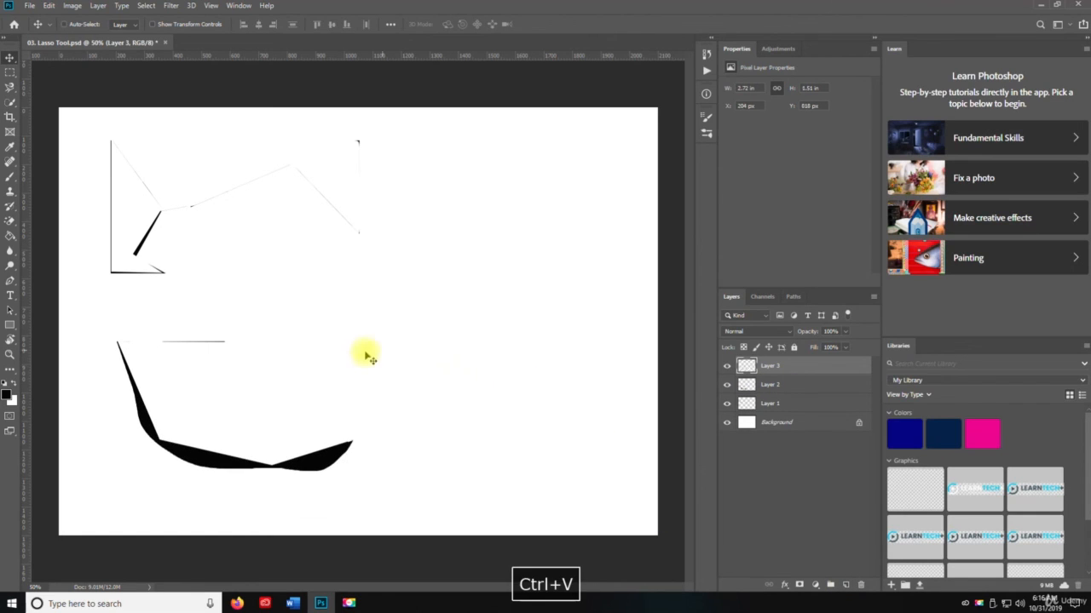
{"action": "left_click_drag", "start_coordinate": [305, 460], "coordinate": [474, 322]}
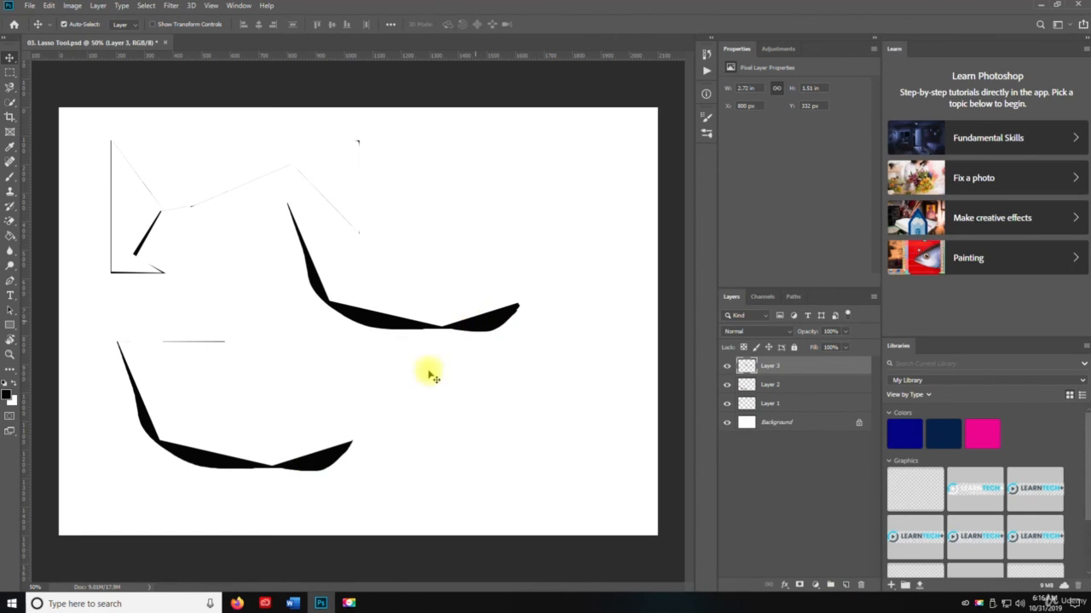